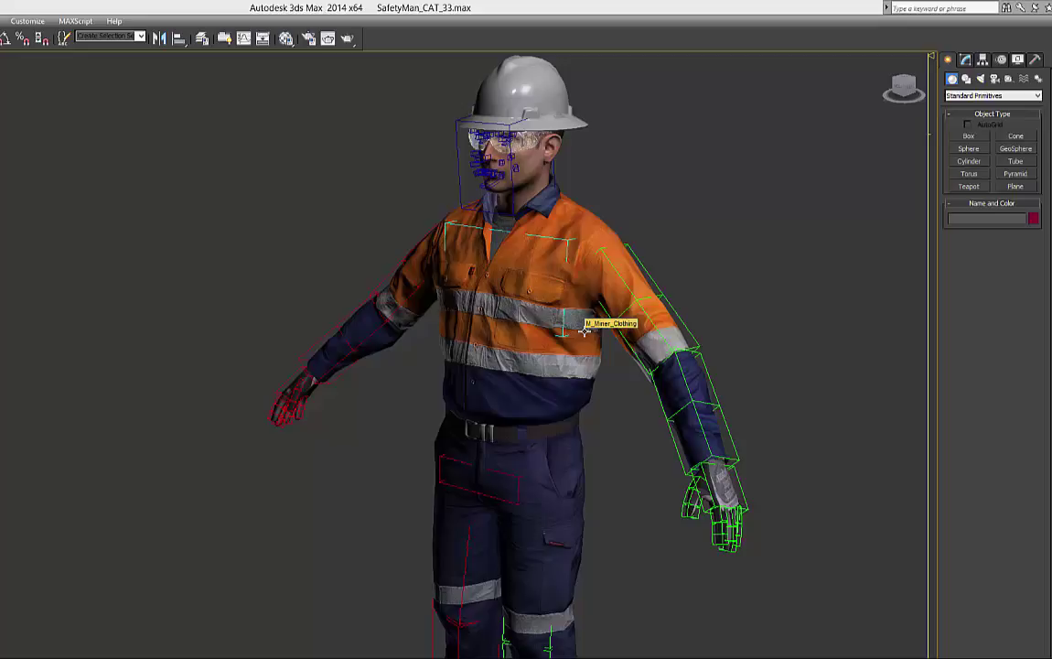
# Hide all Geometry objects by category so that only the character's CAT rig is displayed
pyautogui.moveTo(571, 481); pyautogui.dragTo(558, 368, button='middle')
pyautogui.moveTo(576, 520); pyautogui.dragTo(590, 366, button='middle')
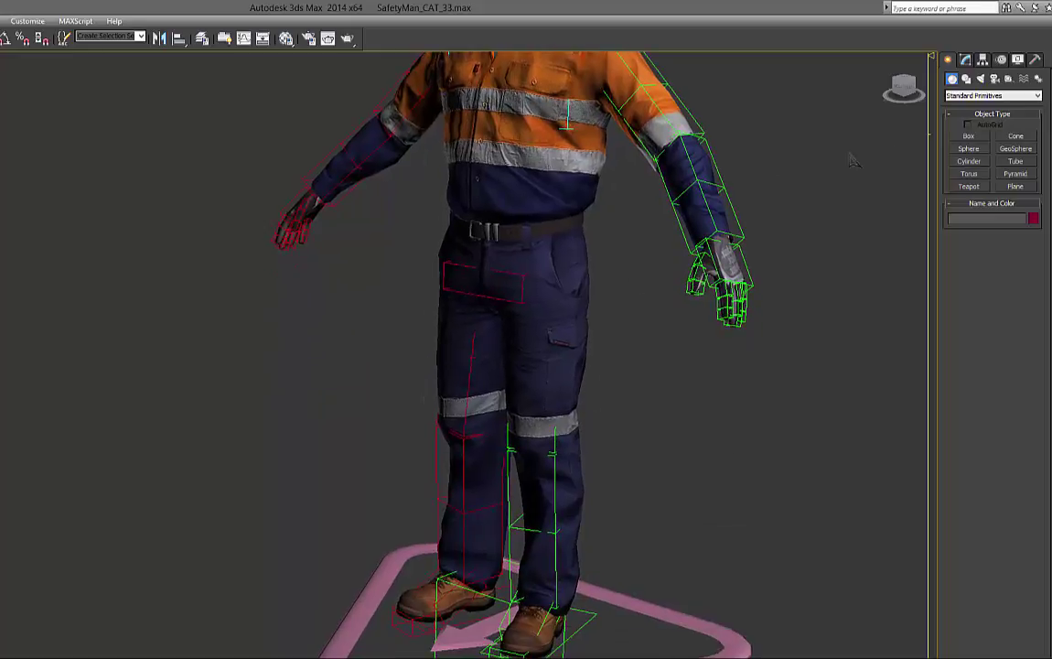
pyautogui.click(1017, 58)
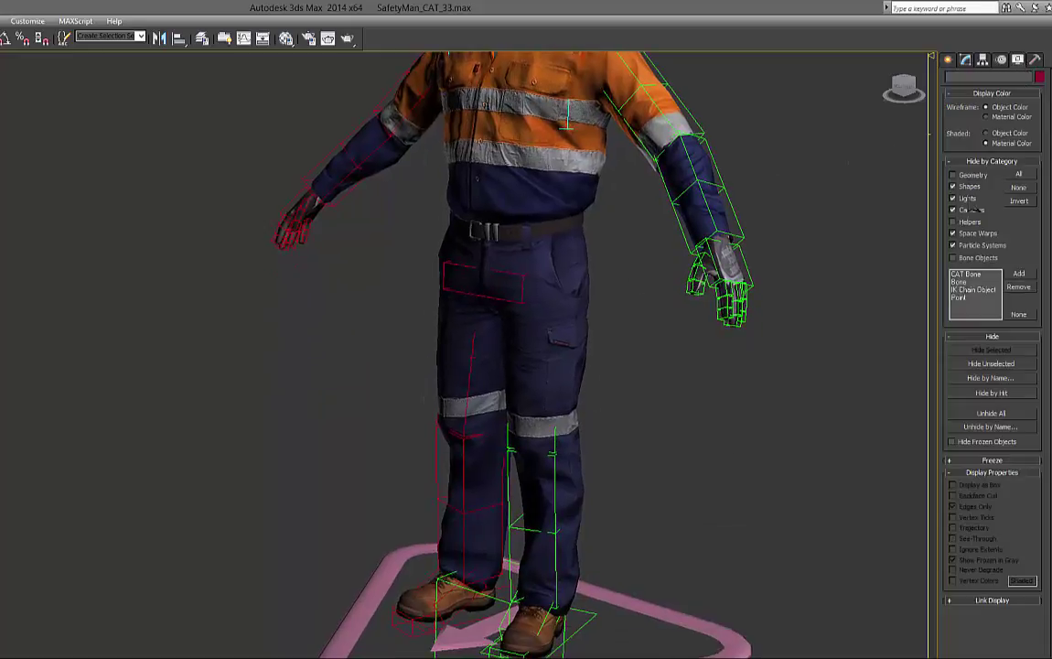
pyautogui.click(952, 174)
pyautogui.moveTo(593, 419); pyautogui.dragTo(590, 373, button='middle')
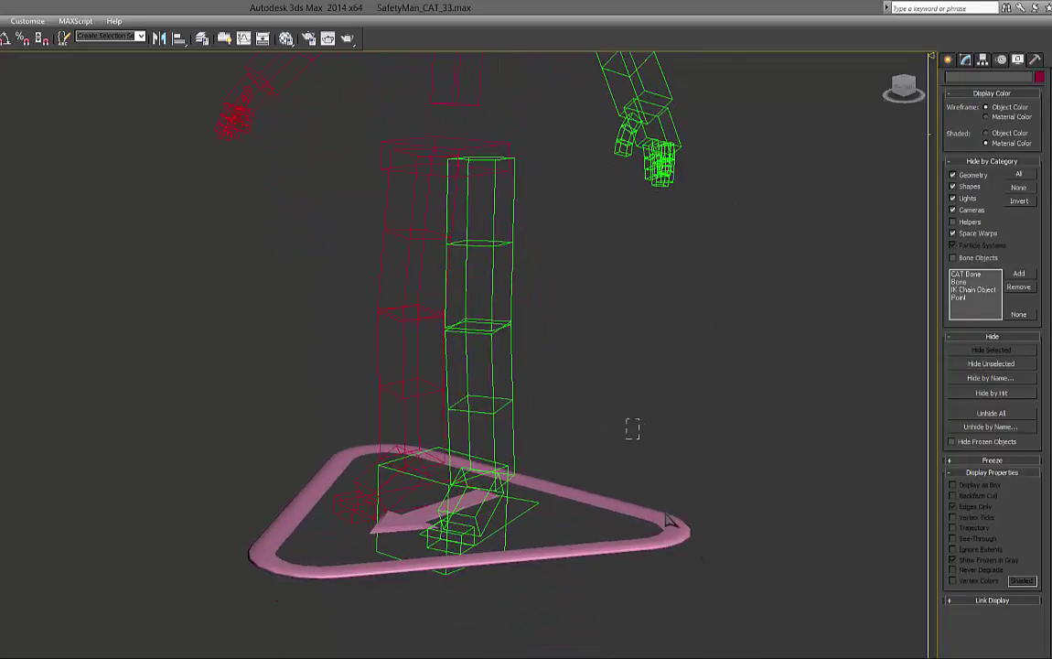
# Select the triangular CAT rig base, show edged faces, and check its name in the CATRig Parameters
pyautogui.moveTo(558, 490); pyautogui.dragTo(594, 529, button='middle')
pyautogui.press('F4')
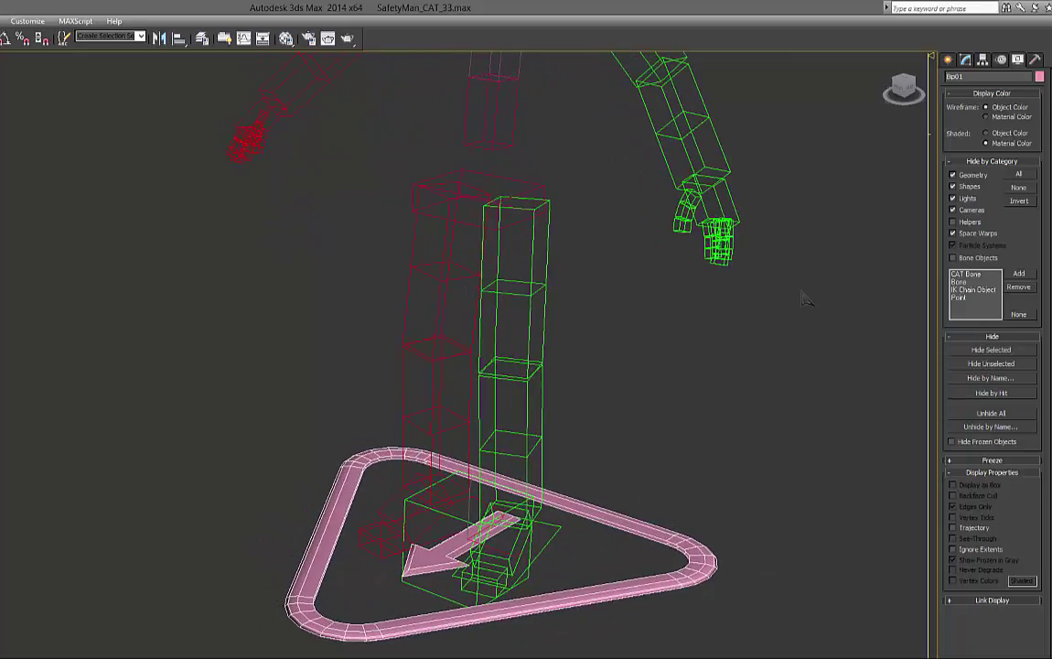
pyautogui.keyDown('alt'); pyautogui.moveTo(626, 427); pyautogui.dragTo(617, 424, button='middle'); pyautogui.keyUp('alt')
pyautogui.press('w')
pyautogui.click(966, 60)
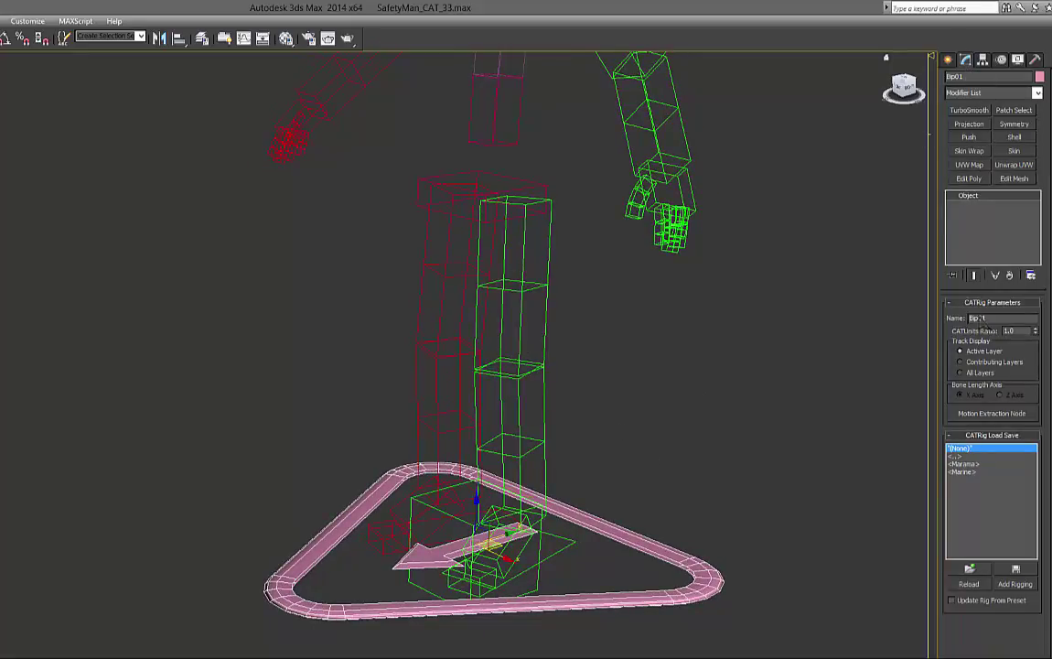
pyautogui.doubleClick(989, 317)
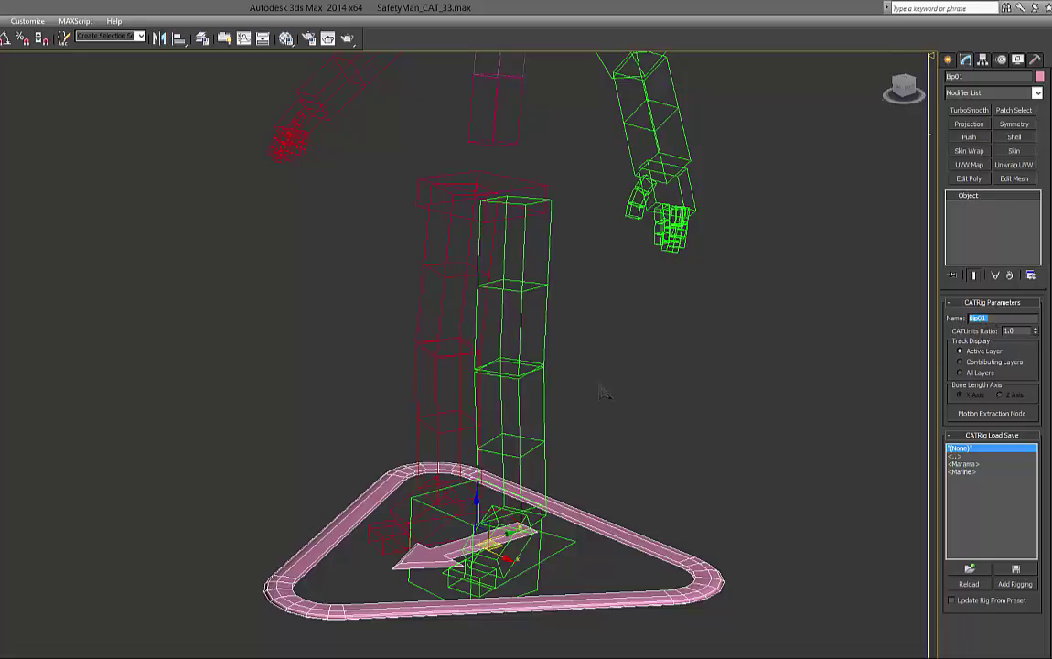
pyautogui.moveTo(595, 393); pyautogui.dragTo(598, 435, button='middle')
pyautogui.click(598, 433)
# Examine the rig-name prefix on the left thigh, hand and thumb bones
pyautogui.click(479, 361)
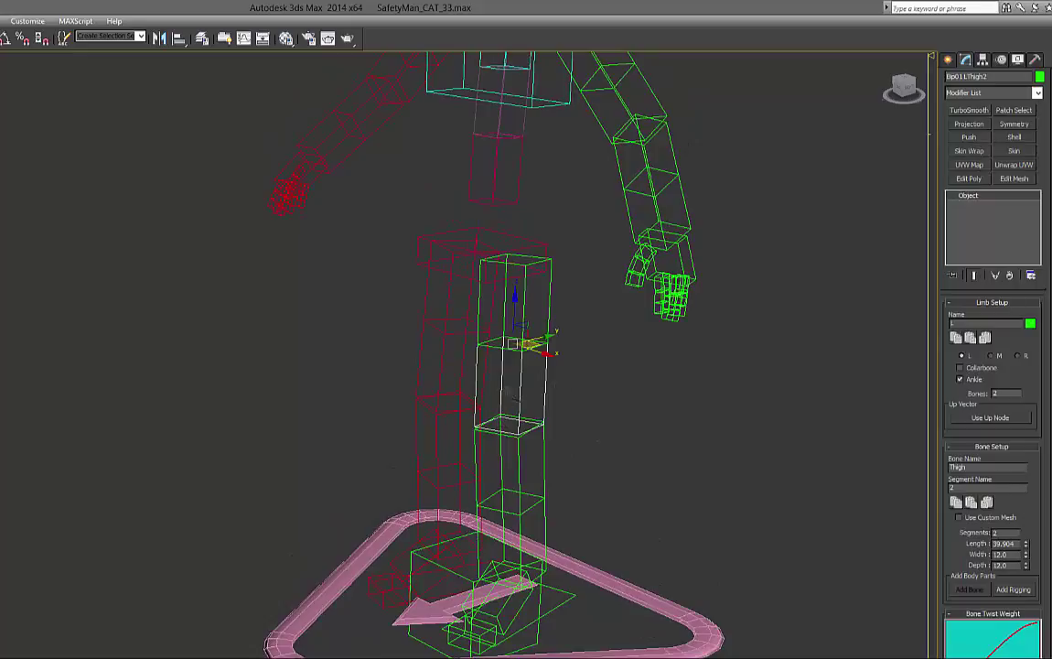
pyautogui.click(549, 309)
pyautogui.moveTo(608, 241); pyautogui.dragTo(534, 407, button='middle')
pyautogui.click(603, 428)
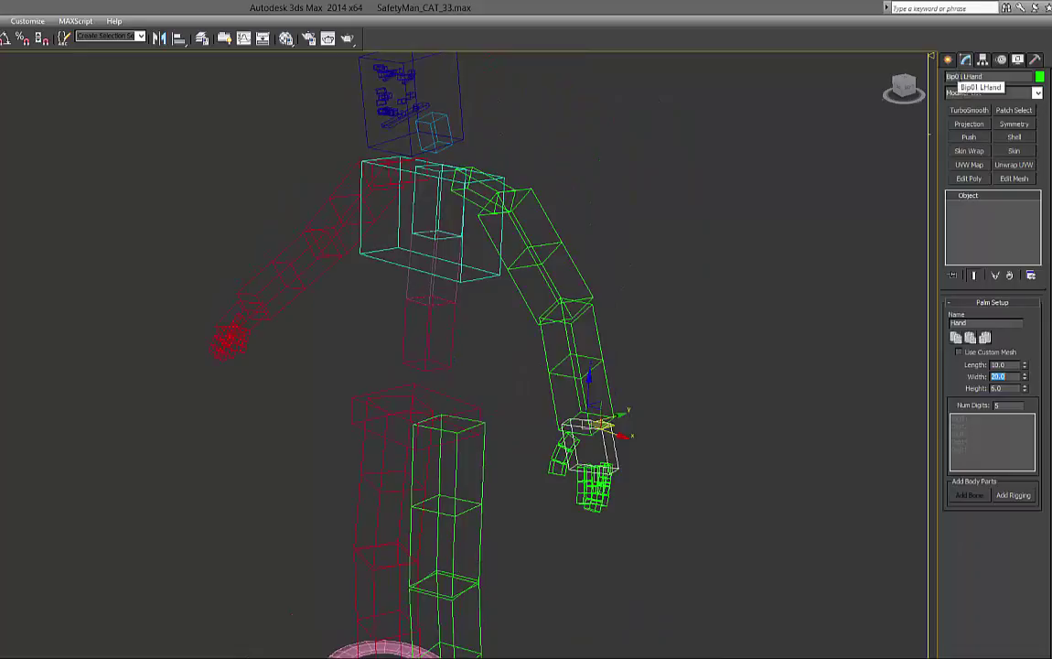
pyautogui.scroll(5, 599, 430)
pyautogui.click(577, 451)
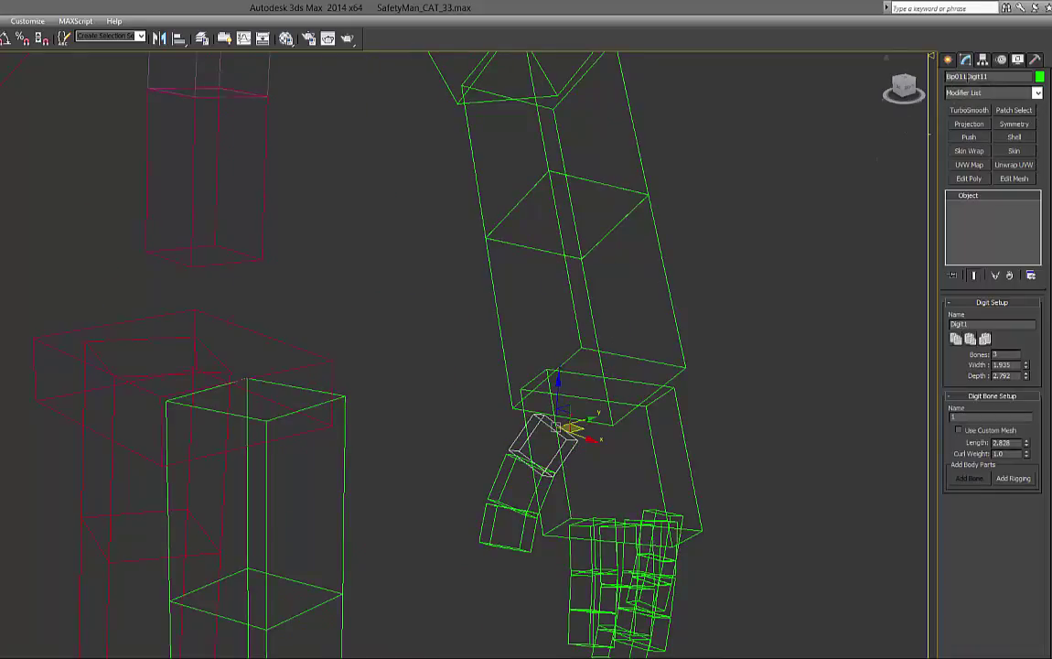
pyautogui.moveTo(965, 77); pyautogui.dragTo(945, 77)
# Rename the CAT rig to HUMAN on the triangular base object
pyautogui.moveTo(434, 553); pyautogui.dragTo(430, 87, button='middle')
pyautogui.moveTo(421, 576); pyautogui.dragTo(463, 432, button='middle')
pyautogui.click(637, 596)
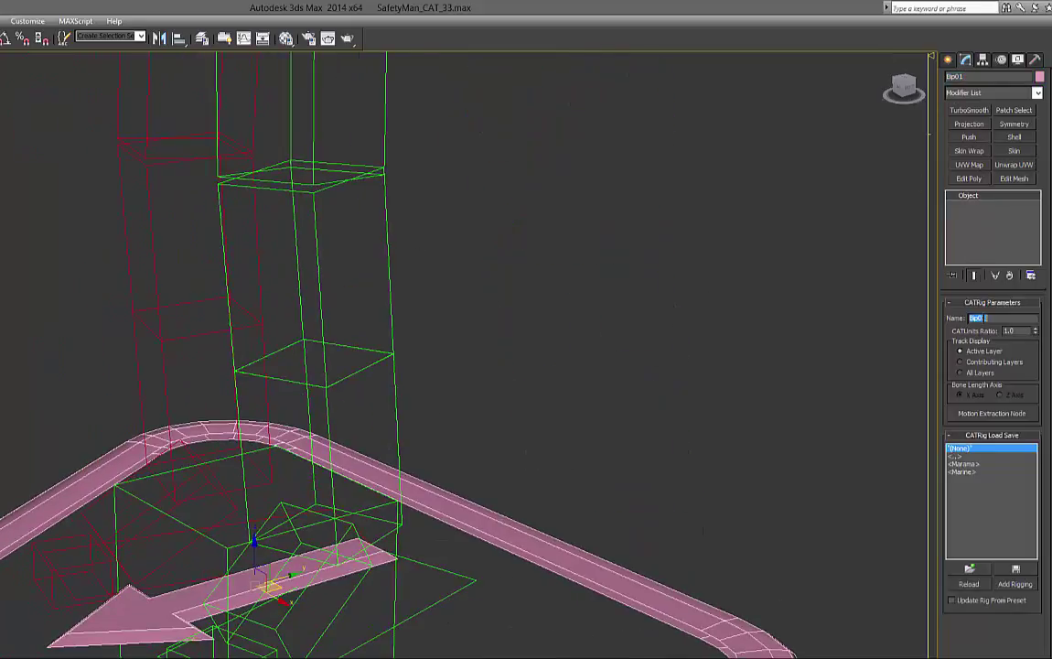
pyautogui.moveTo(985, 318); pyautogui.dragTo(926, 327)
pyautogui.write('HUMAN')
pyautogui.click(596, 381)
# Check the rig-name prefix of the left leg's upper thigh segment
pyautogui.moveTo(468, 412); pyautogui.dragTo(482, 471, button='middle')
pyautogui.scroll(-5, 482, 472)
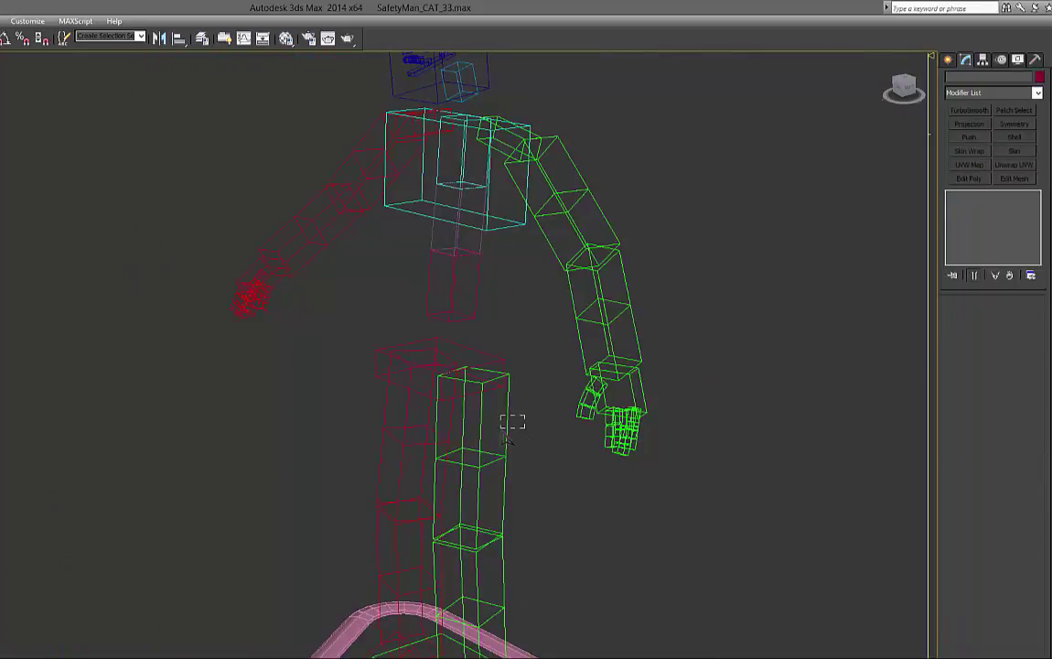
pyautogui.click(507, 437)
pyautogui.moveTo(712, 386); pyautogui.dragTo(718, 429, button='middle')
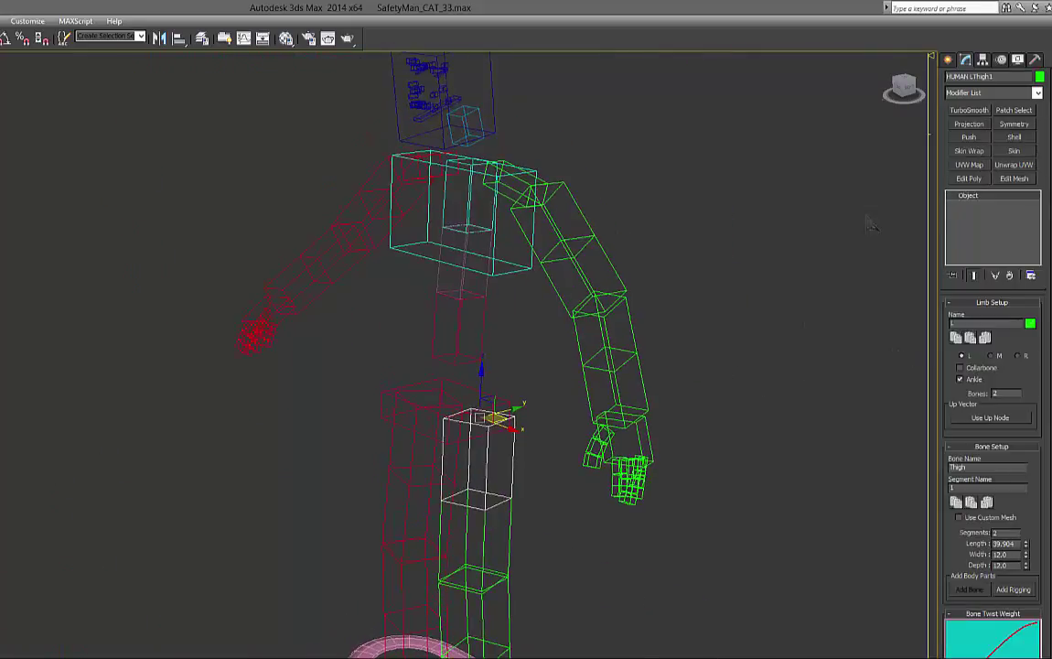
pyautogui.click(970, 77)
pyautogui.moveTo(948, 76); pyautogui.dragTo(968, 76)
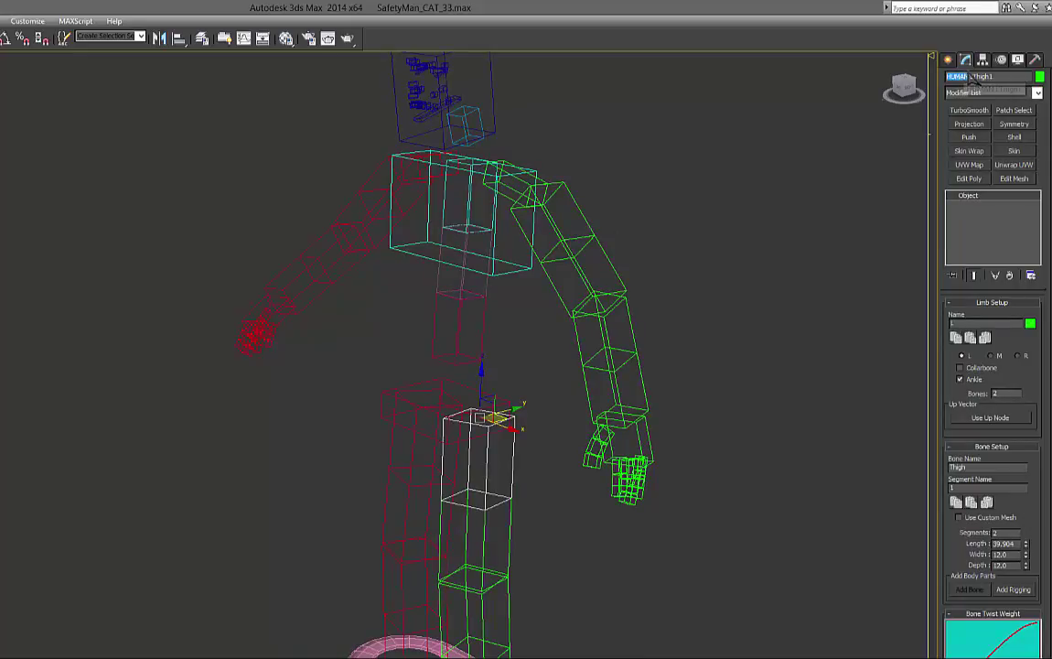
pyautogui.moveTo(775, 557); pyautogui.dragTo(764, 472, button='middle')
# Reselect the upper left thigh segment and examine its limb, bone and segment name settings
pyautogui.moveTo(650, 610); pyautogui.dragTo(601, 658)
pyautogui.keyDown('alt'); pyautogui.moveTo(519, 443); pyautogui.dragTo(561, 430, button='middle'); pyautogui.keyUp('alt')
pyautogui.click(486, 412)
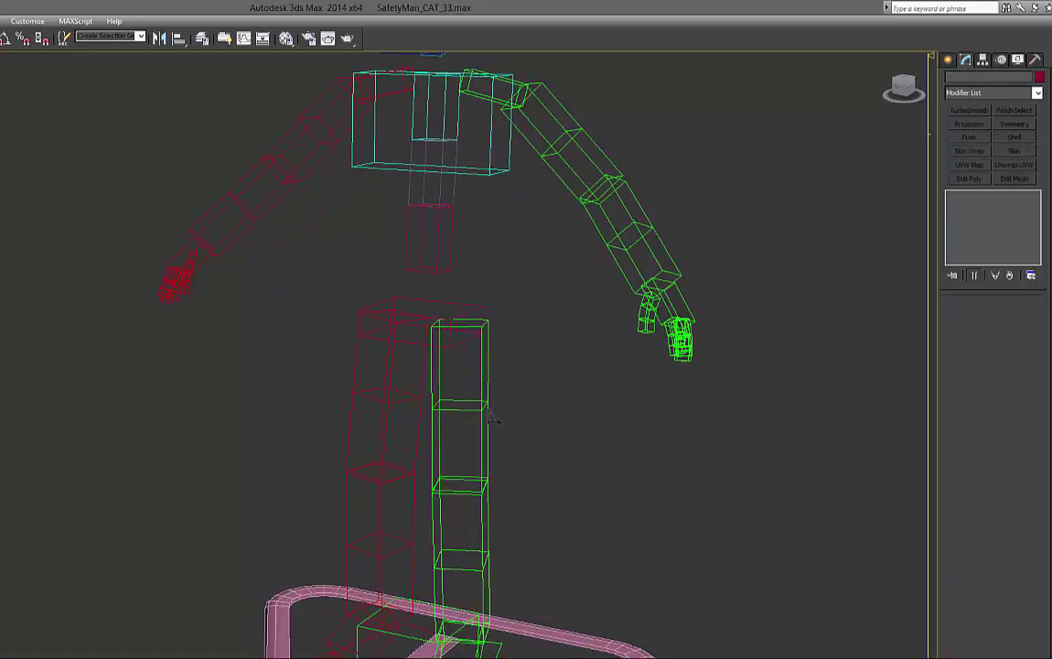
pyautogui.click(486, 404)
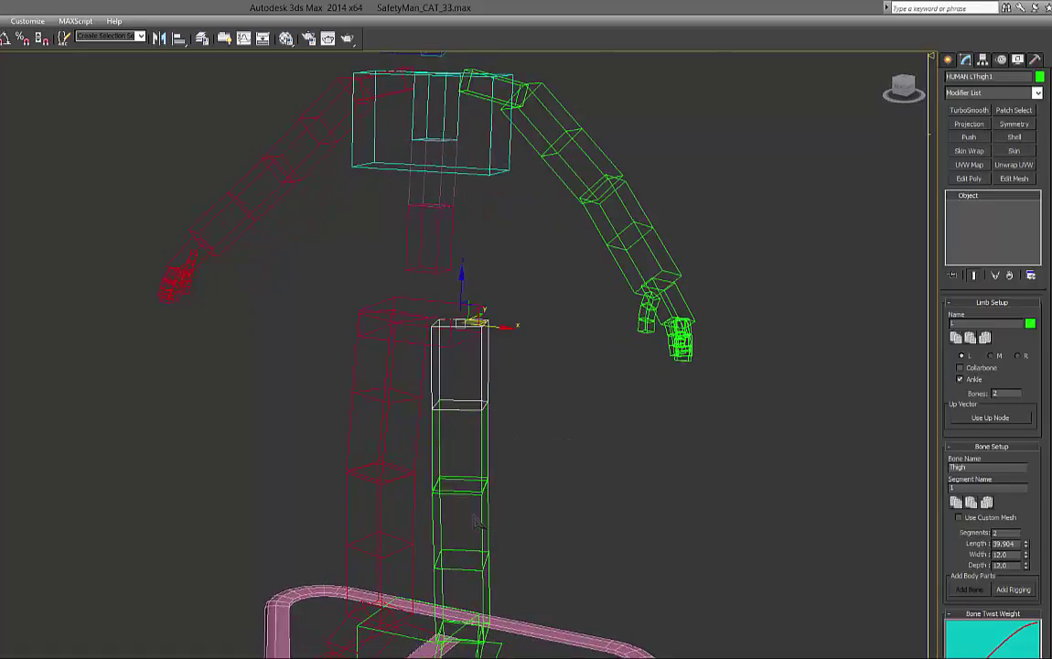
pyautogui.moveTo(419, 428); pyautogui.dragTo(519, 478, button='middle')
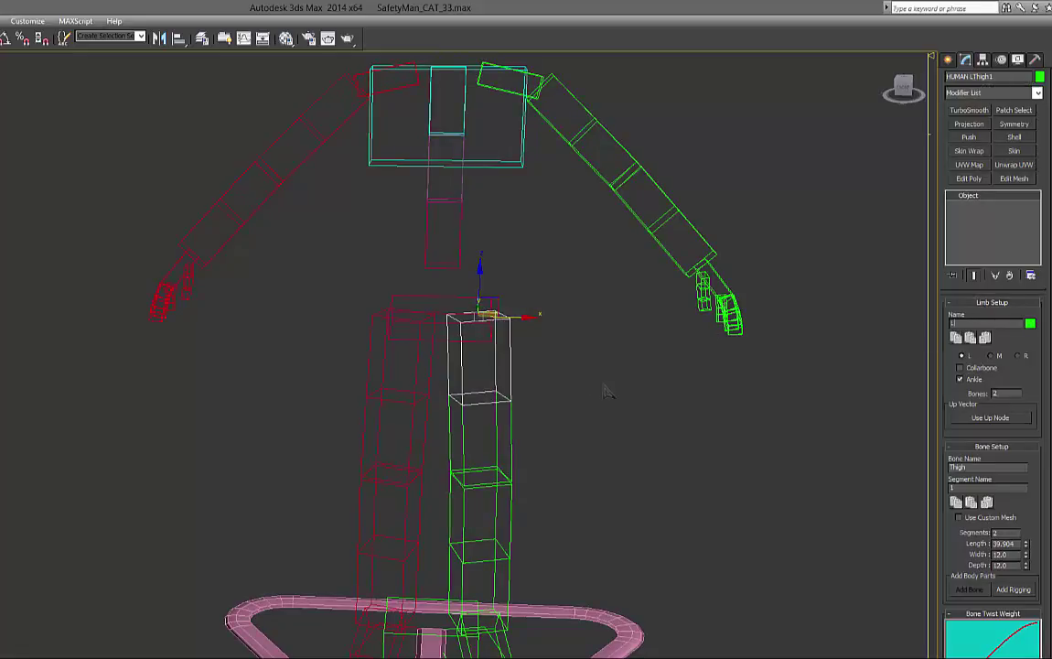
pyautogui.click(487, 368)
pyautogui.click(498, 366)
pyautogui.press('z')
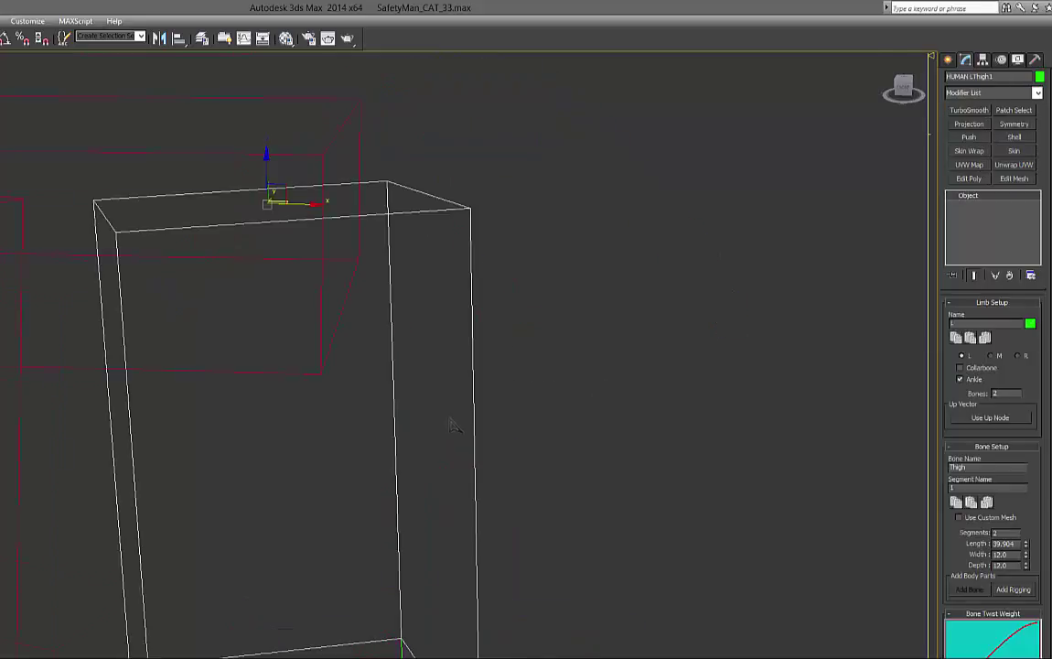
pyautogui.scroll(-6, 451, 422)
pyautogui.moveTo(452, 423); pyautogui.dragTo(465, 418, button='middle')
# Try to rename the upper left thigh segment directly as leggg, and reselect it
pyautogui.click(538, 426)
pyautogui.moveTo(502, 416); pyautogui.dragTo(453, 434)
pyautogui.moveTo(462, 442); pyautogui.dragTo(551, 378, button='middle')
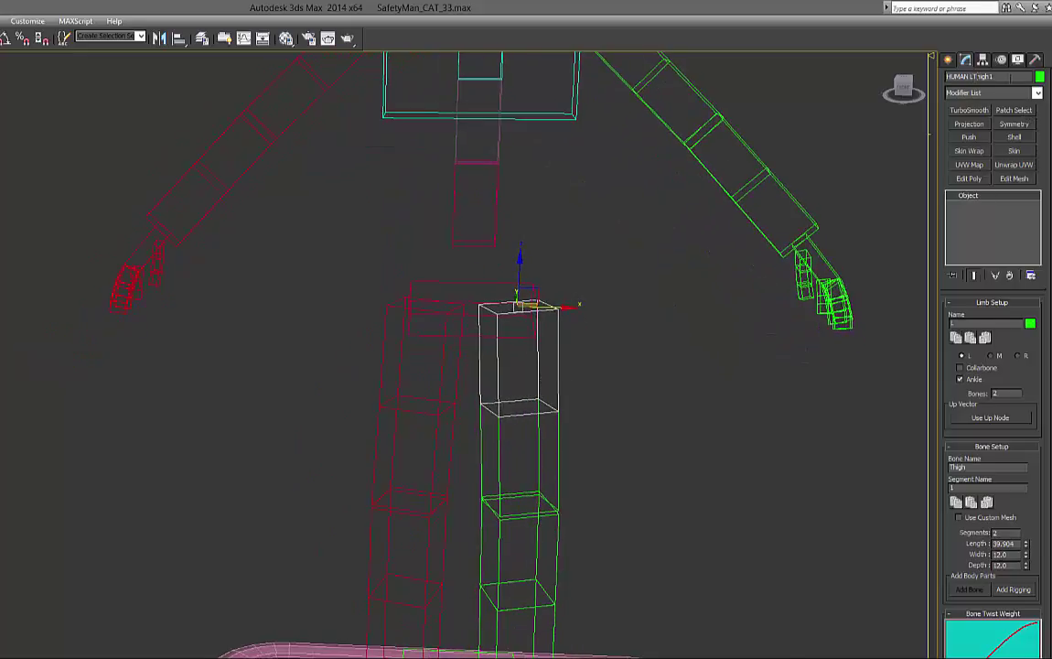
pyautogui.keyDown('alt'); pyautogui.moveTo(755, 240); pyautogui.dragTo(740, 369, button='middle'); pyautogui.keyUp('alt')
pyautogui.moveTo(994, 77); pyautogui.dragTo(942, 78)
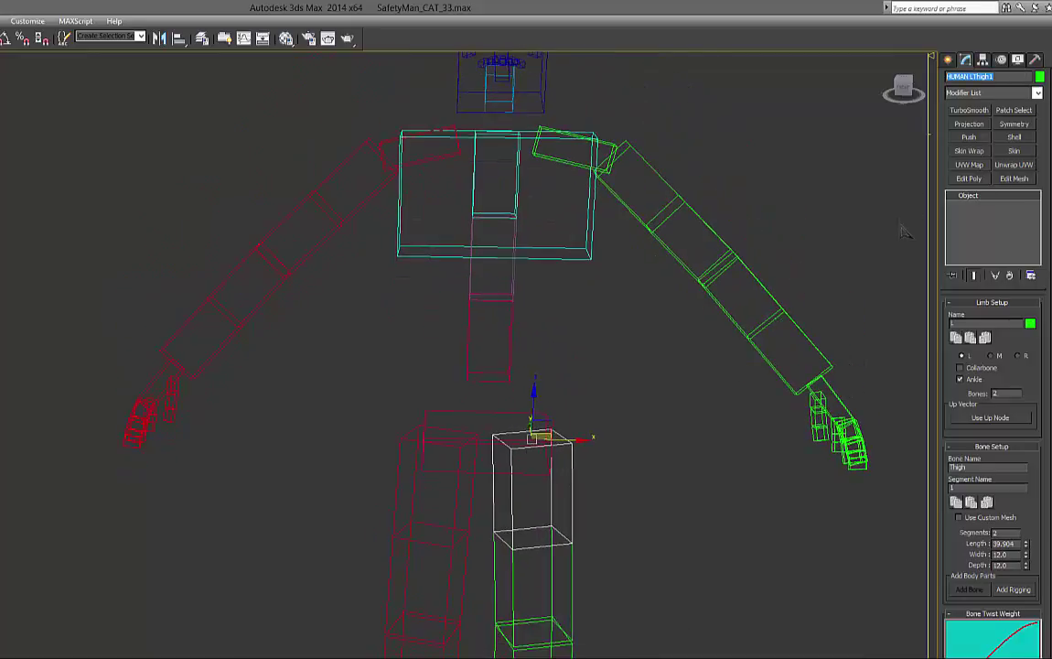
pyautogui.write('Leggg')
pyautogui.keyDown('alt'); pyautogui.moveTo(712, 523); pyautogui.dragTo(604, 458, button='middle'); pyautogui.keyUp('alt')
pyautogui.click(613, 444)
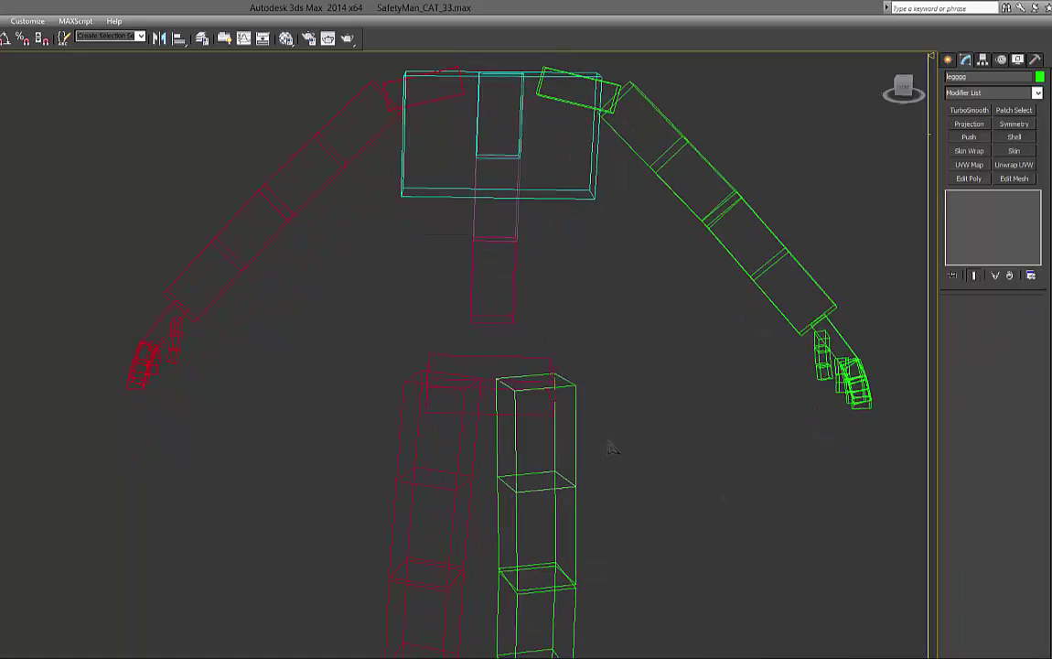
pyautogui.moveTo(606, 431); pyautogui.dragTo(569, 451)
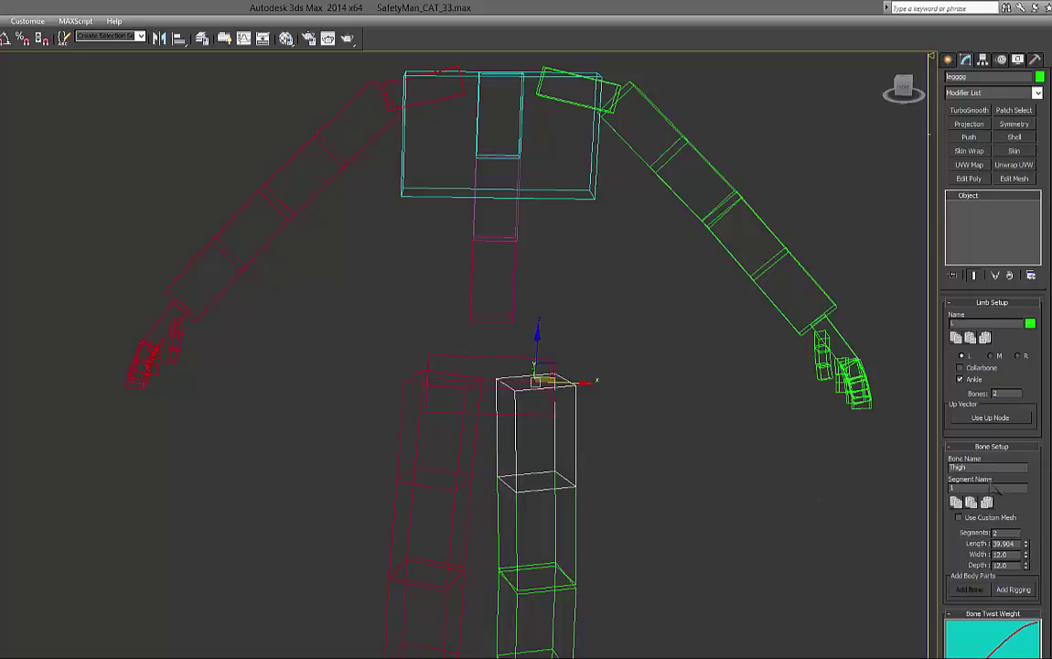
# Clear the left thigh's bone name and set the left leg's limb name to LLL
pyautogui.doubleClick(960, 467)
pyautogui.press('Tab')
pyautogui.press('BackSpace')
pyautogui.hotkey('shift', 'Tab')
pyautogui.press('BackSpace')
pyautogui.moveTo(959, 323); pyautogui.dragTo(927, 339)
pyautogui.moveTo(616, 437); pyautogui.dragTo(574, 455, button='middle')
pyautogui.click(600, 418)
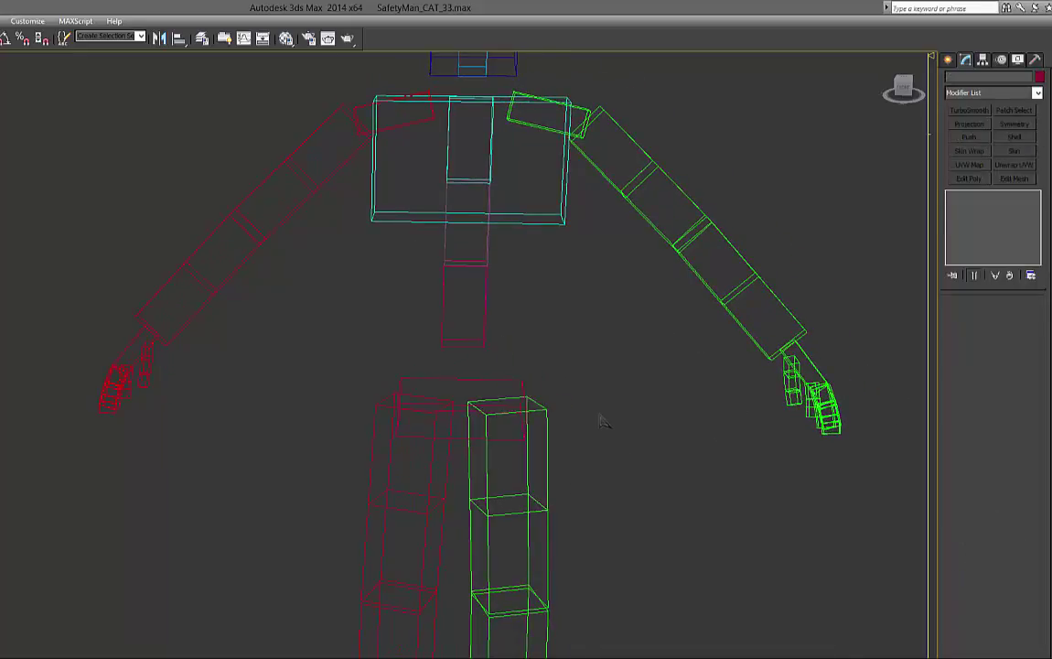
# Reselect the upper left thigh segment and check how the limb name appears in its object name
pyautogui.moveTo(590, 439); pyautogui.dragTo(545, 472)
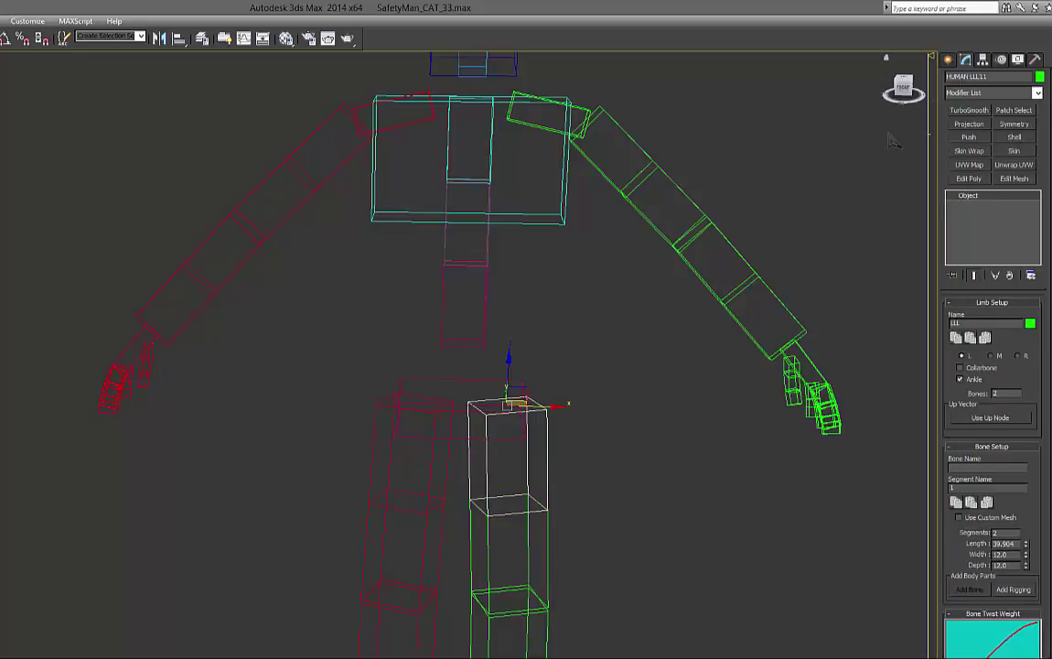
pyautogui.click(608, 386)
pyautogui.moveTo(597, 385); pyautogui.dragTo(535, 432)
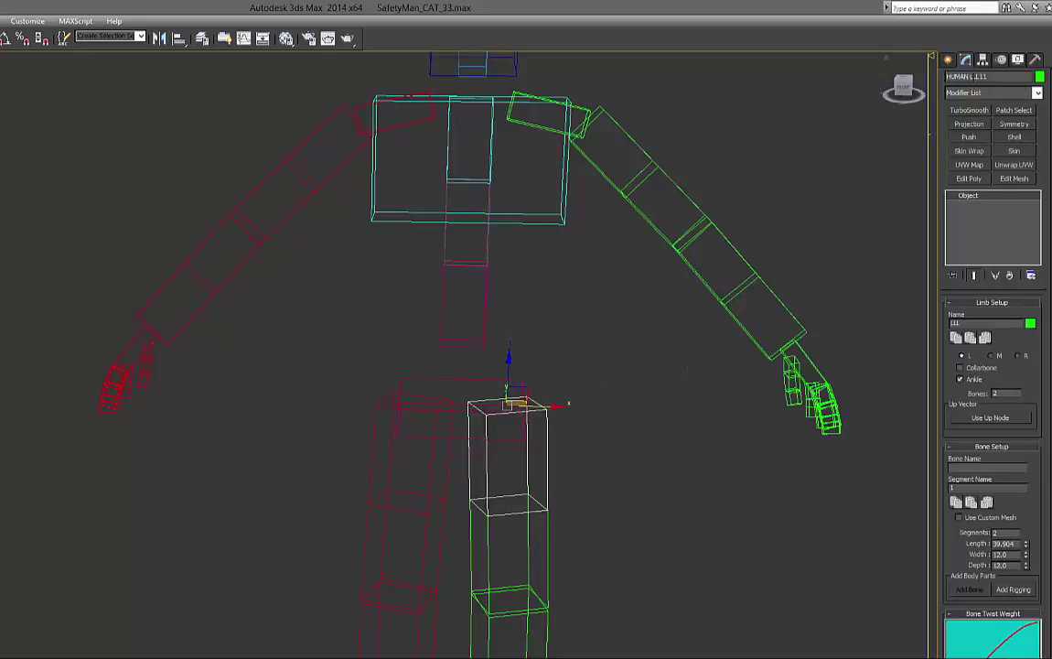
pyautogui.doubleClick(977, 76)
pyautogui.click(990, 77)
# Set the left leg's limb name to L
pyautogui.moveTo(606, 520); pyautogui.dragTo(633, 437, button='middle')
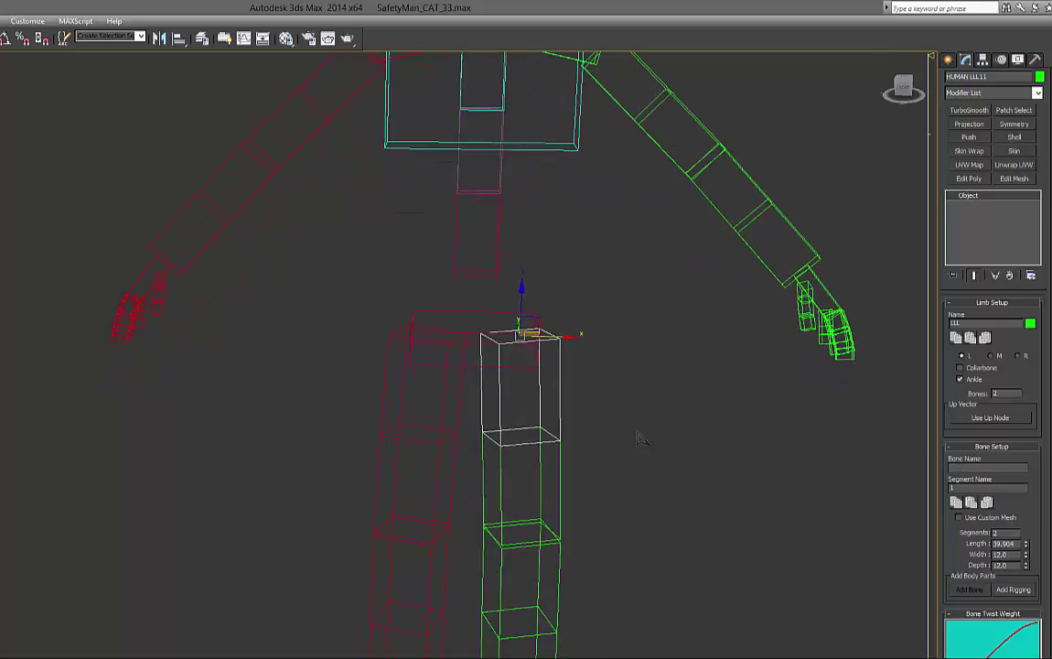
pyautogui.click(635, 430)
pyautogui.click(561, 422)
pyautogui.moveTo(572, 432); pyautogui.dragTo(571, 418, button='middle')
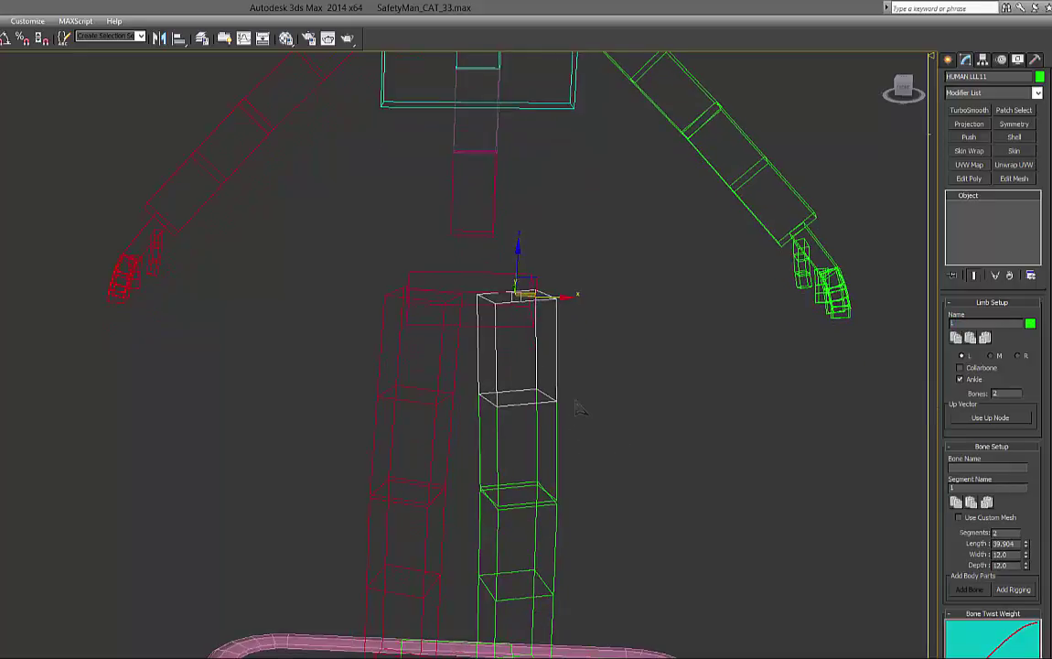
# Compare the object and segment names of the upper and lower left thigh segments
pyautogui.click(546, 461)
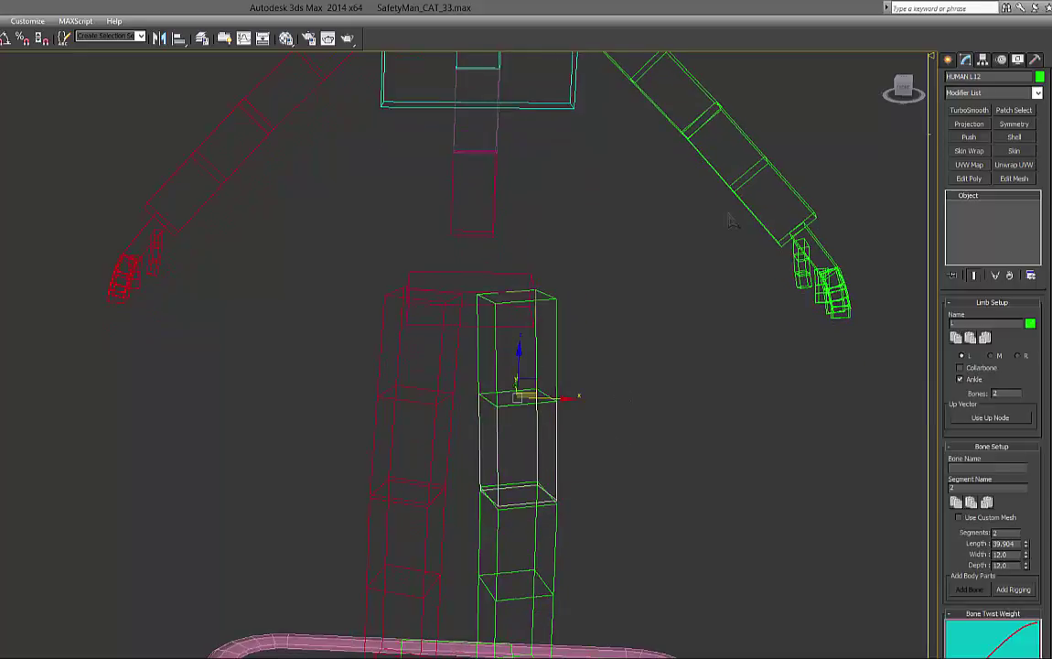
pyautogui.click(485, 339)
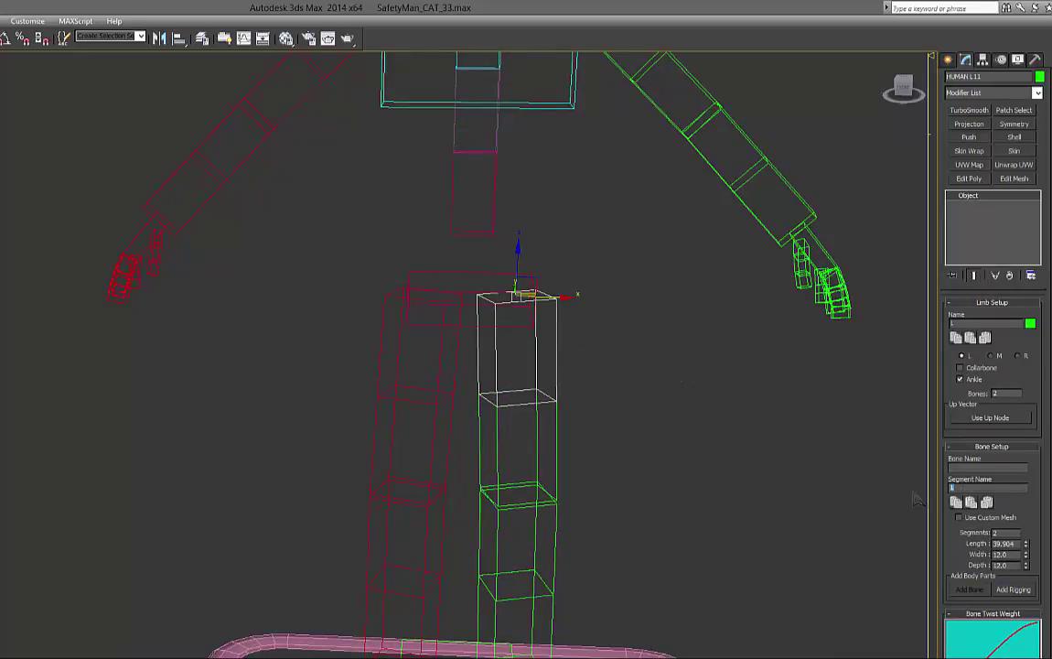
pyautogui.click(601, 332)
pyautogui.click(499, 332)
pyautogui.click(552, 437)
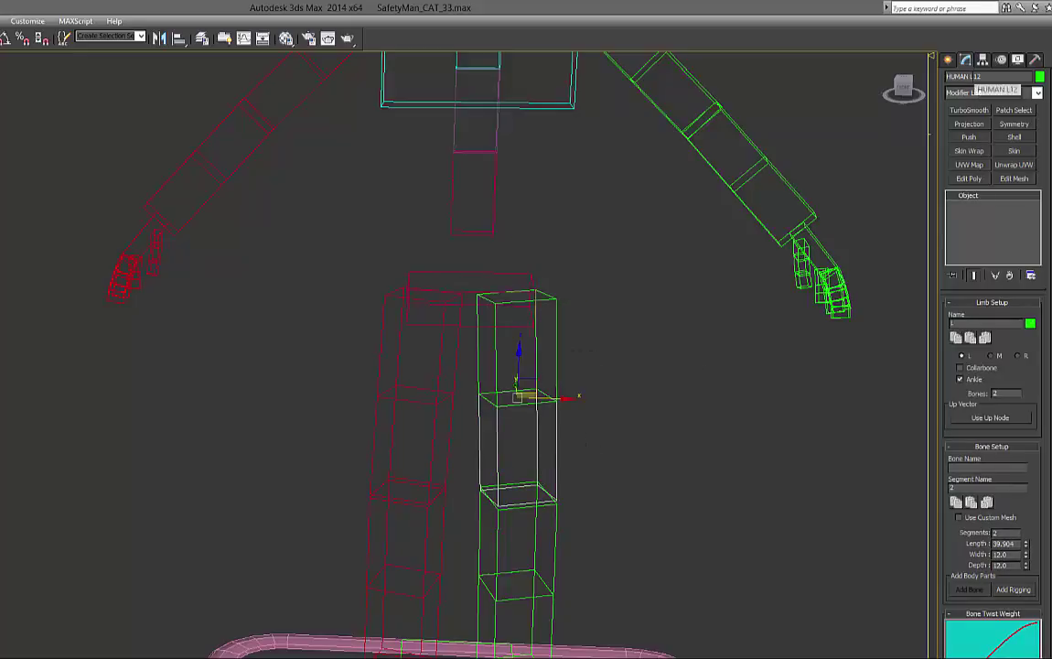
pyautogui.moveTo(974, 77)
pyautogui.mouseDown()
pyautogui.moveTo(988, 77)
pyautogui.moveTo(971, 77)
pyautogui.mouseUp()
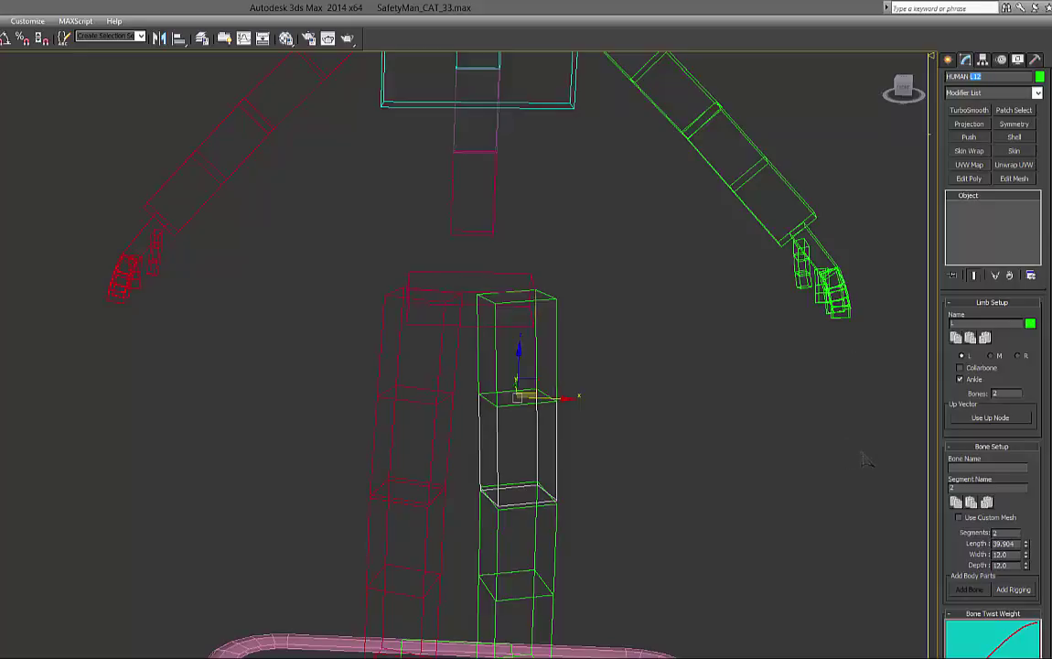
# Set the left leg's limb name to L followed by a space, and reselect the upper thigh segment
pyautogui.click(1006, 325)
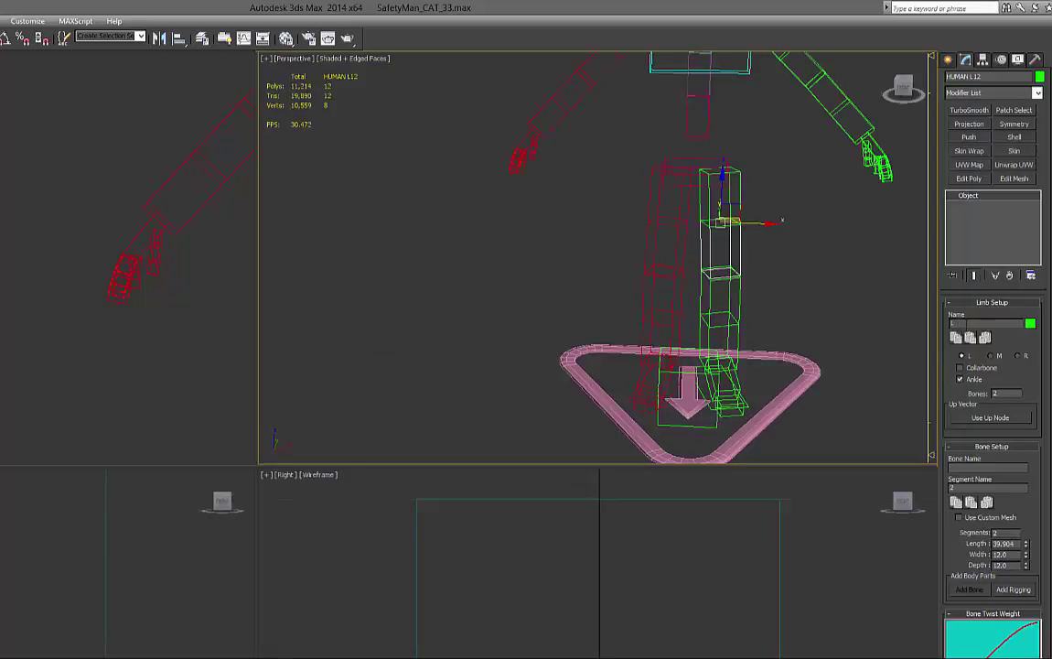
pyautogui.hotkey('alt', 'w')
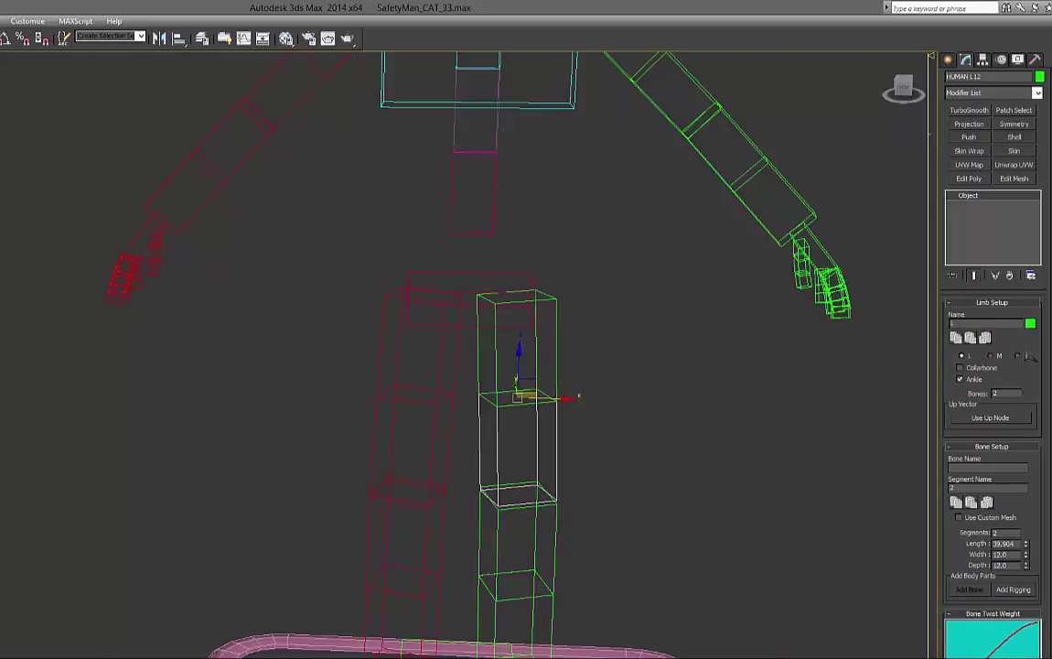
pyautogui.write('L')
pyautogui.click(623, 404)
pyautogui.click(548, 383)
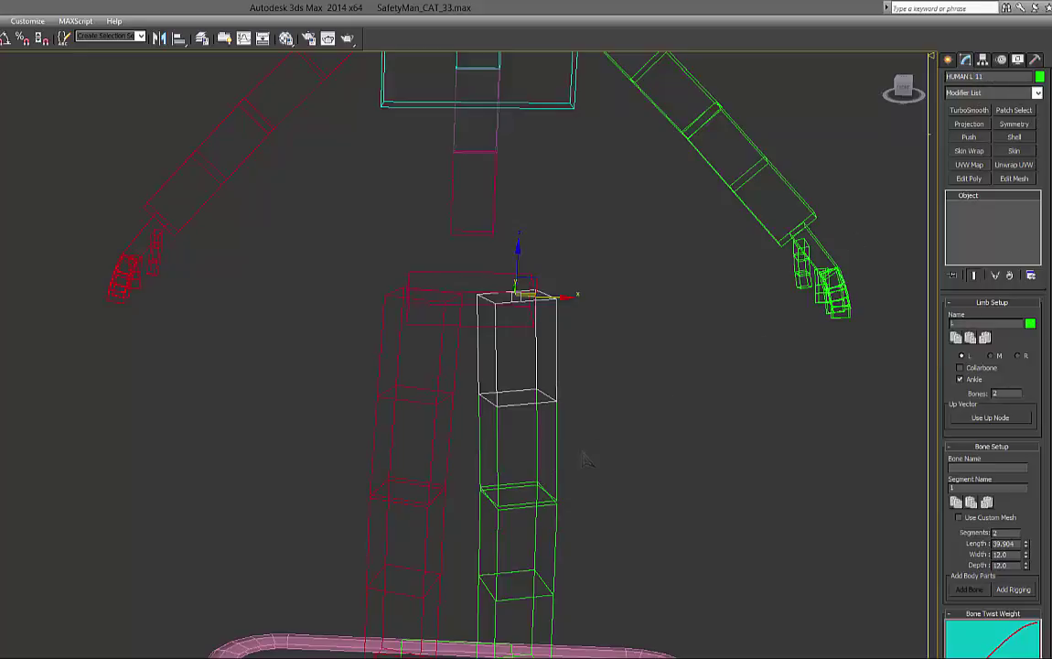
# Check the spaced limb name on the lower left thigh segment and the left foot bone
pyautogui.click(502, 411)
pyautogui.moveTo(546, 504); pyautogui.dragTo(568, 379, button='middle')
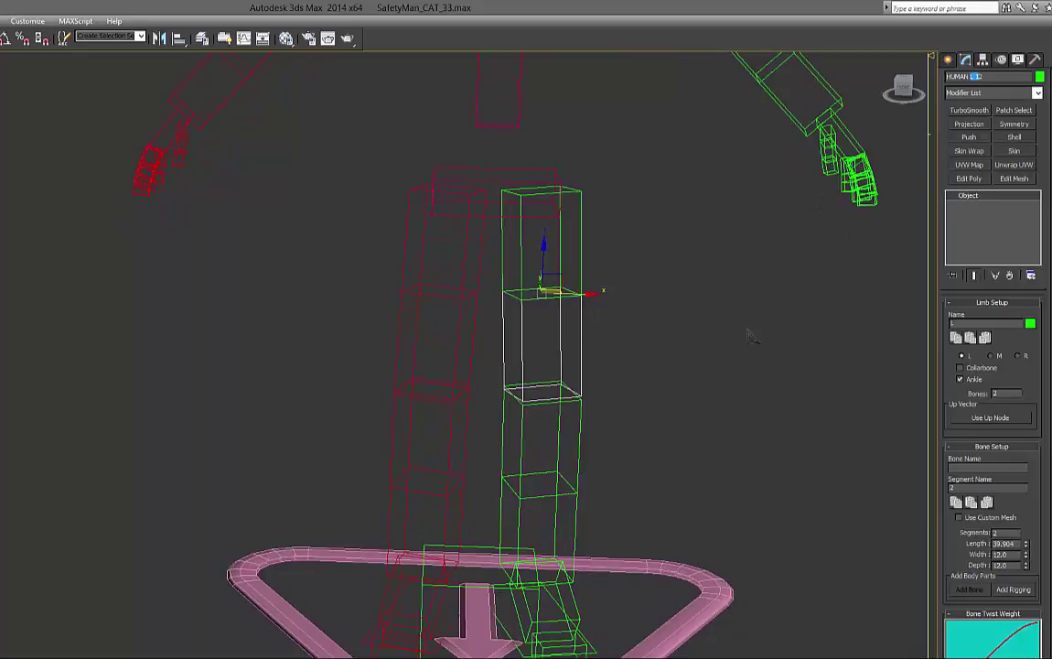
pyautogui.moveTo(601, 430); pyautogui.dragTo(558, 449)
pyautogui.click(574, 516)
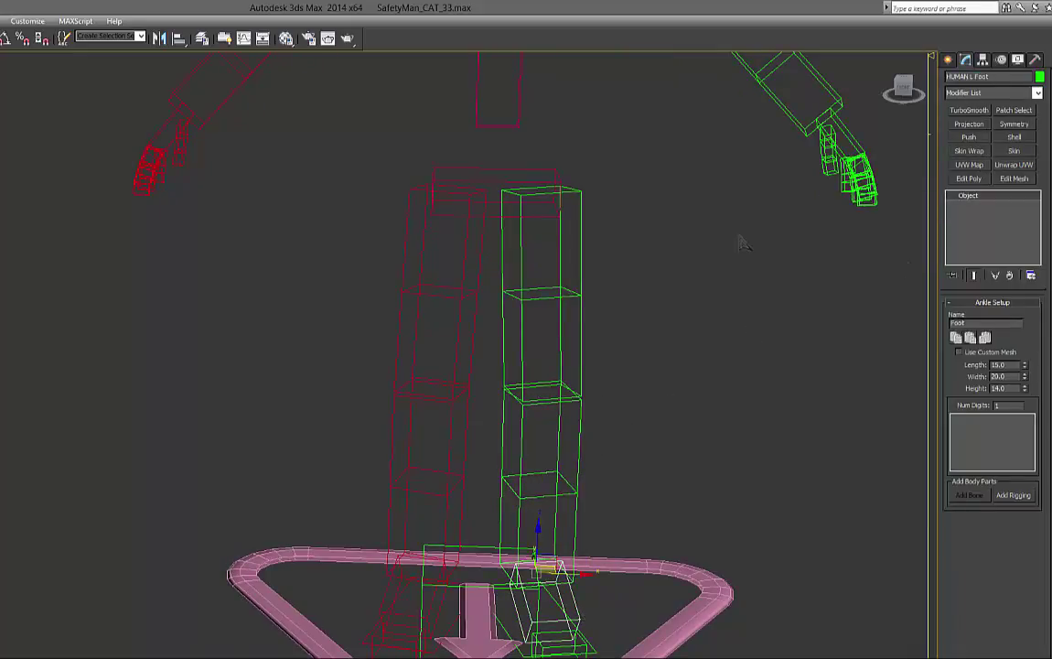
# Set the left upper leg's bone name to Thigh and check the naming on both thigh segments
pyautogui.click(556, 240)
pyautogui.moveTo(551, 327); pyautogui.dragTo(545, 384, button='middle')
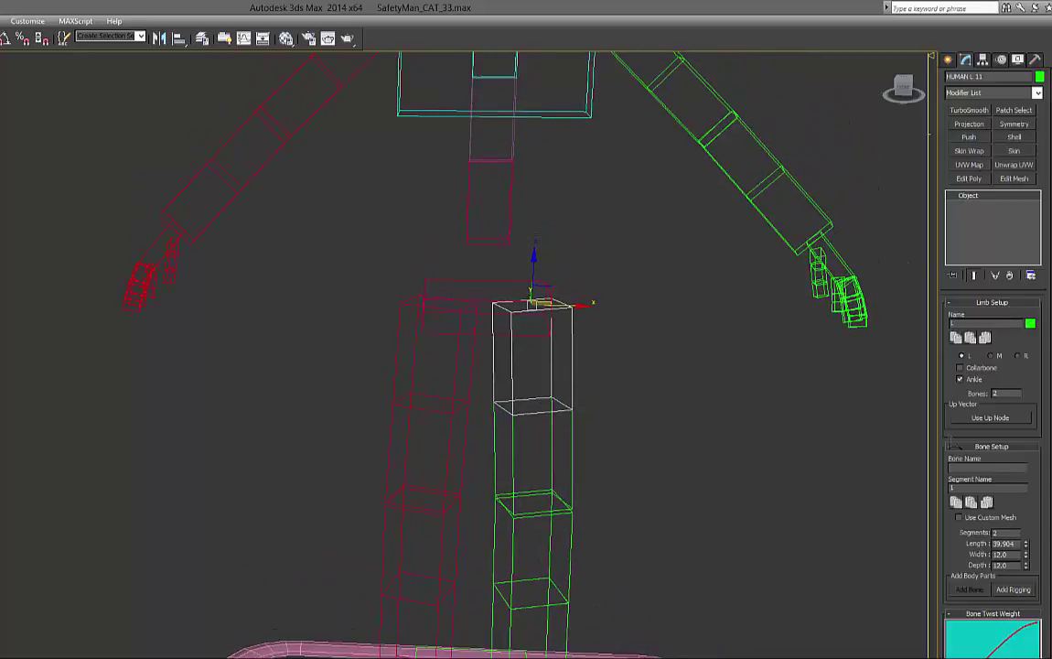
pyautogui.click(962, 467)
pyautogui.doubleClick(960, 467)
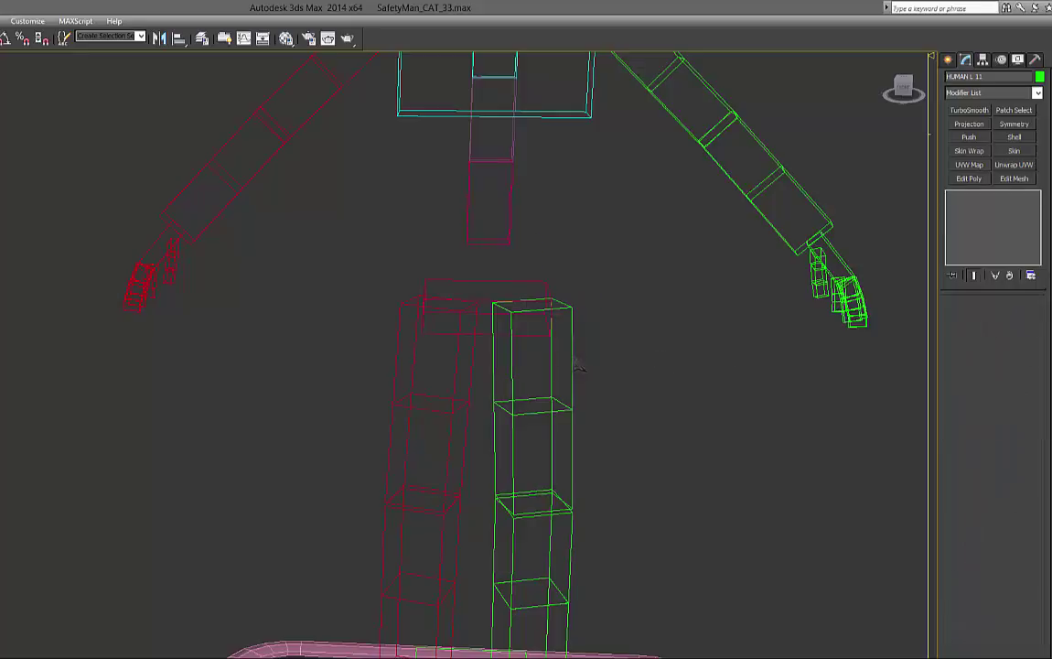
pyautogui.moveTo(617, 357); pyautogui.dragTo(554, 383)
pyautogui.doubleClick(984, 77)
pyautogui.click(572, 439)
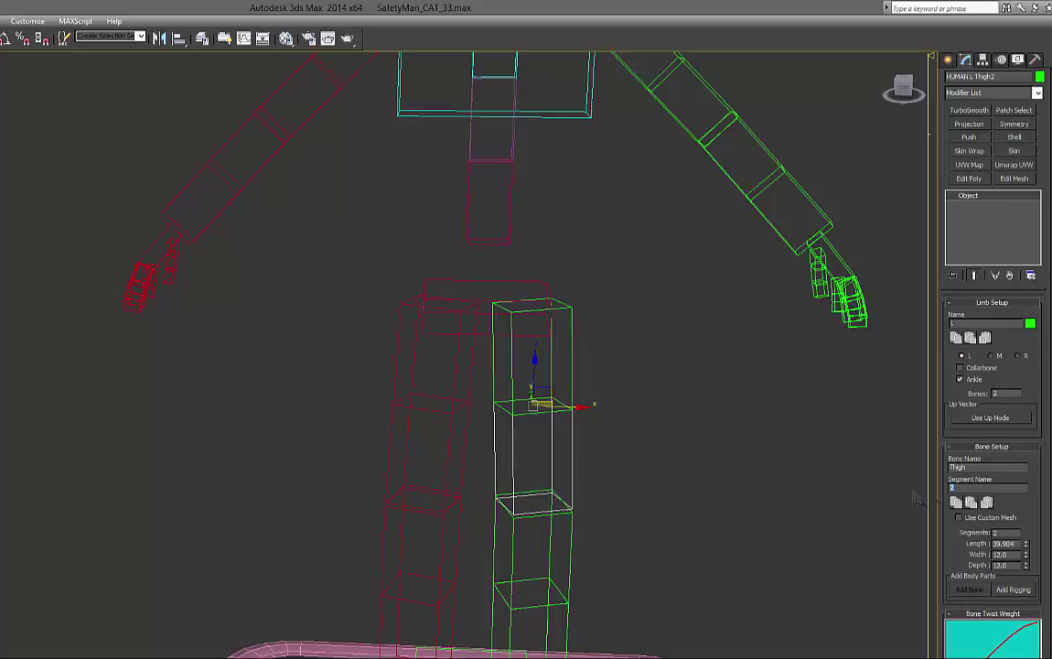
# Compare the object, bone and segment names of the upper and lower left calf segments
pyautogui.click(589, 524)
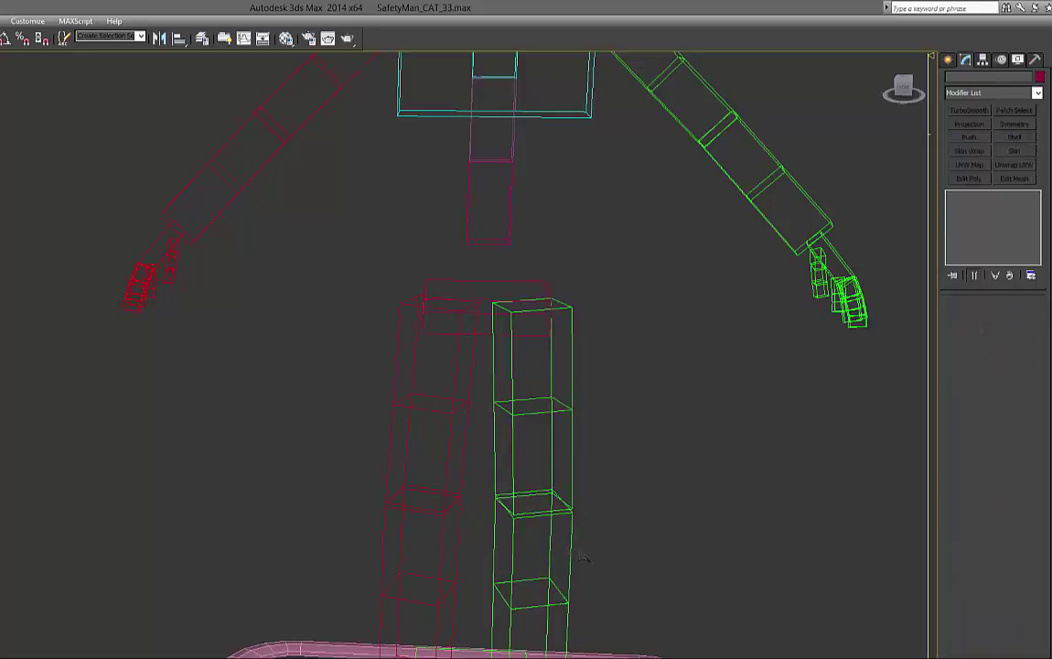
pyautogui.click(569, 551)
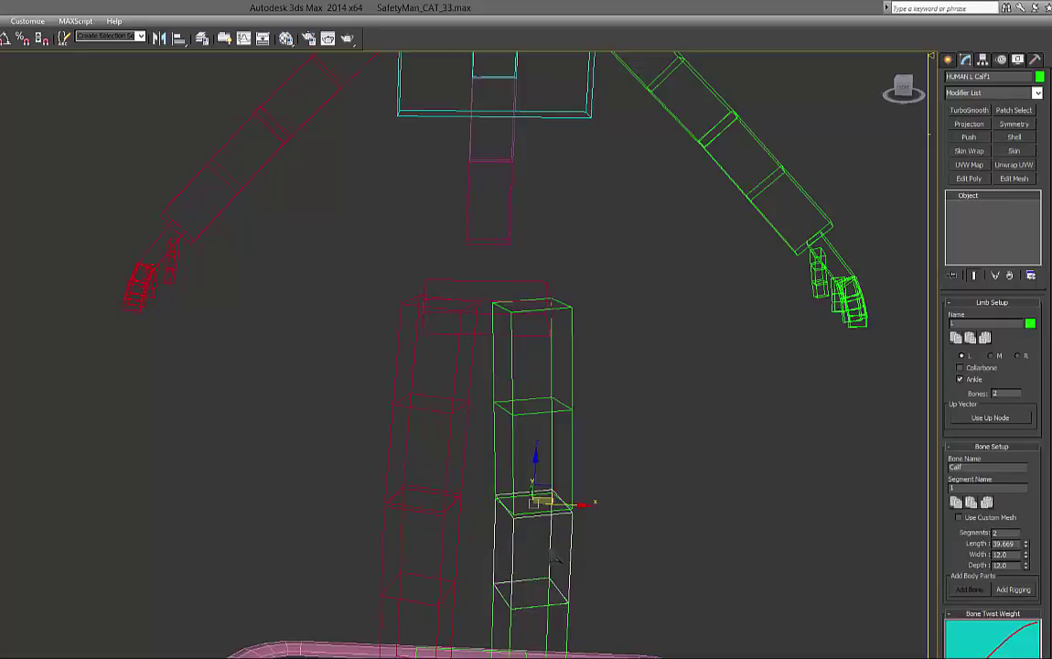
pyautogui.moveTo(590, 554); pyautogui.dragTo(580, 510, button='middle')
pyautogui.click(588, 497)
pyautogui.click(567, 512)
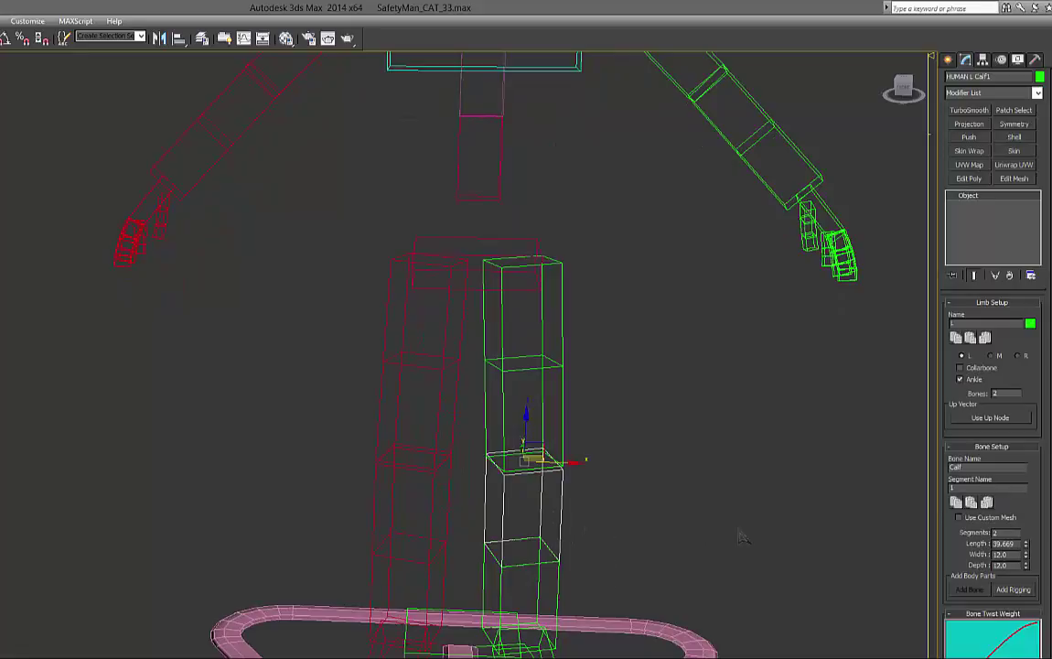
pyautogui.moveTo(723, 521); pyautogui.dragTo(741, 473, button='middle')
pyautogui.click(546, 474)
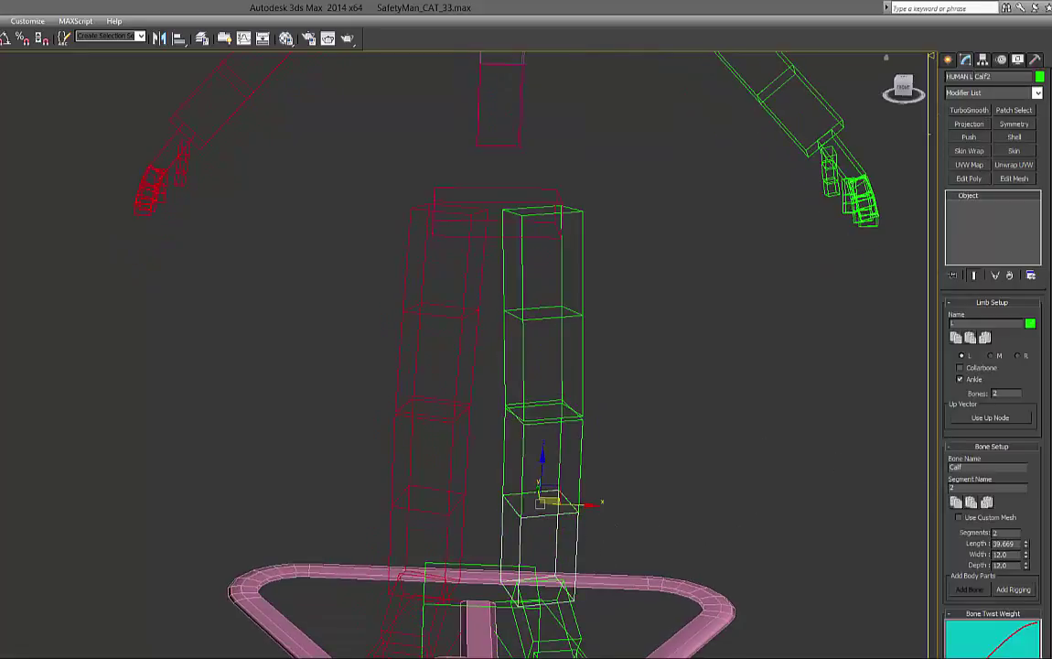
# Examine the left clavicle's limb name and object name
pyautogui.moveTo(630, 262); pyautogui.dragTo(580, 580, button='middle')
pyautogui.click(580, 580)
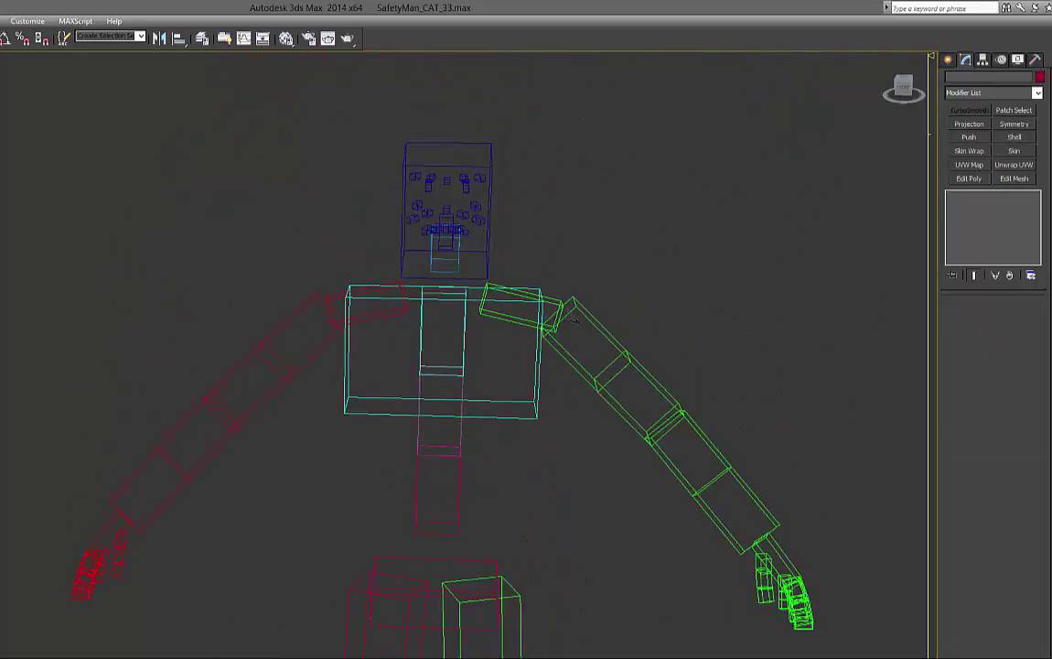
pyautogui.click(509, 317)
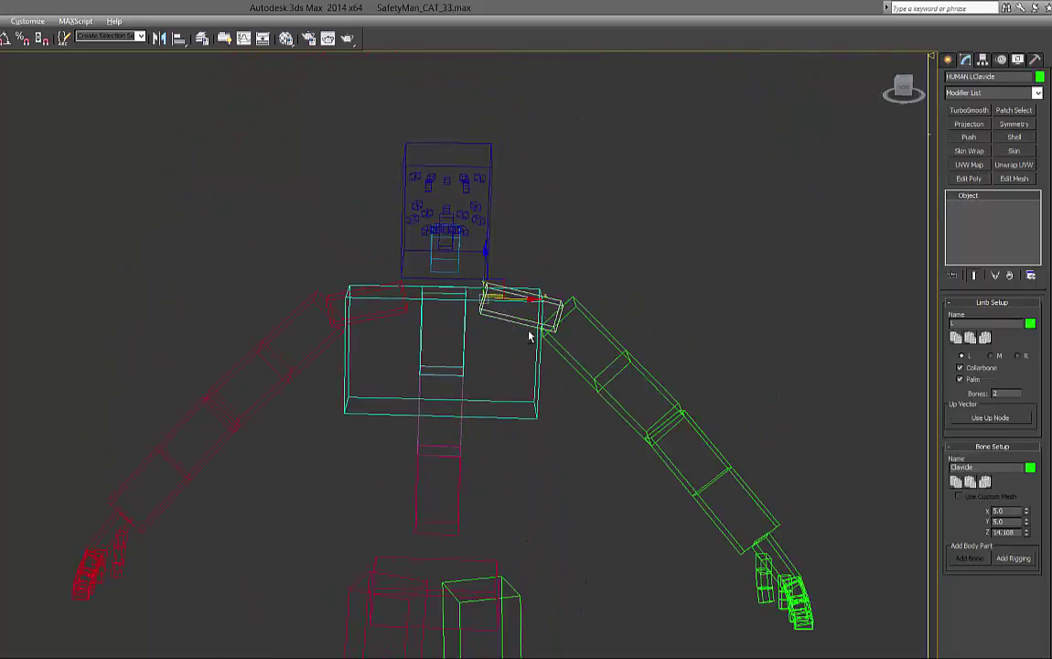
pyautogui.keyDown('alt'); pyautogui.moveTo(523, 337); pyautogui.dragTo(500, 331, button='middle'); pyautogui.keyUp('alt')
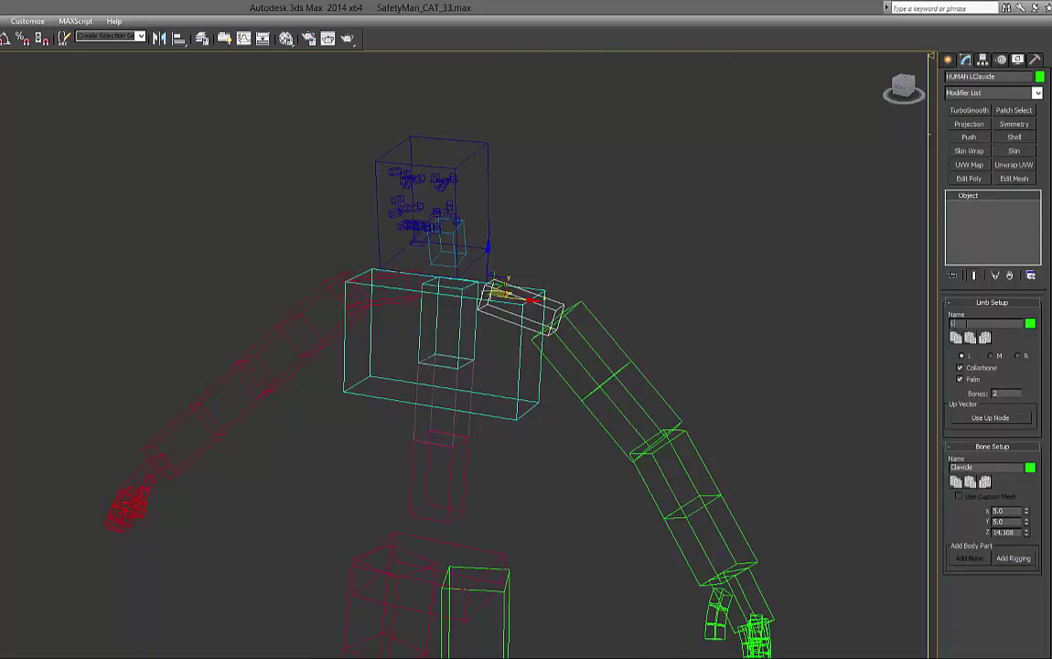
pyautogui.moveTo(611, 438); pyautogui.dragTo(635, 464, button='middle')
pyautogui.click(673, 329)
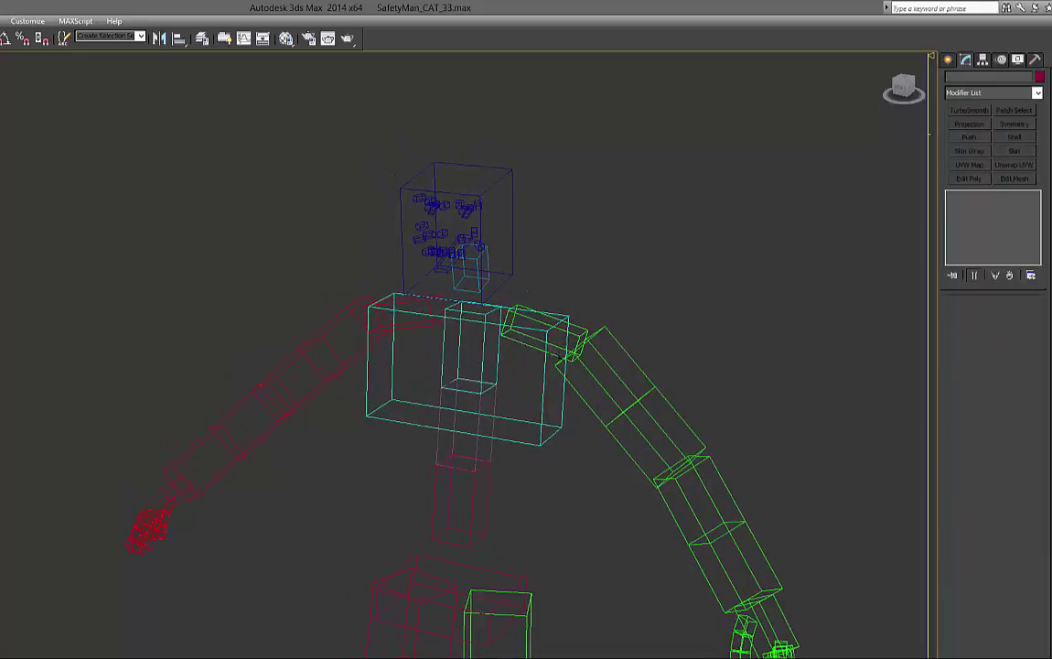
# Try clearing the left arm's limb name and compare it with the clavicle's object name
pyautogui.click(552, 359)
pyautogui.scroll(3, 559, 367)
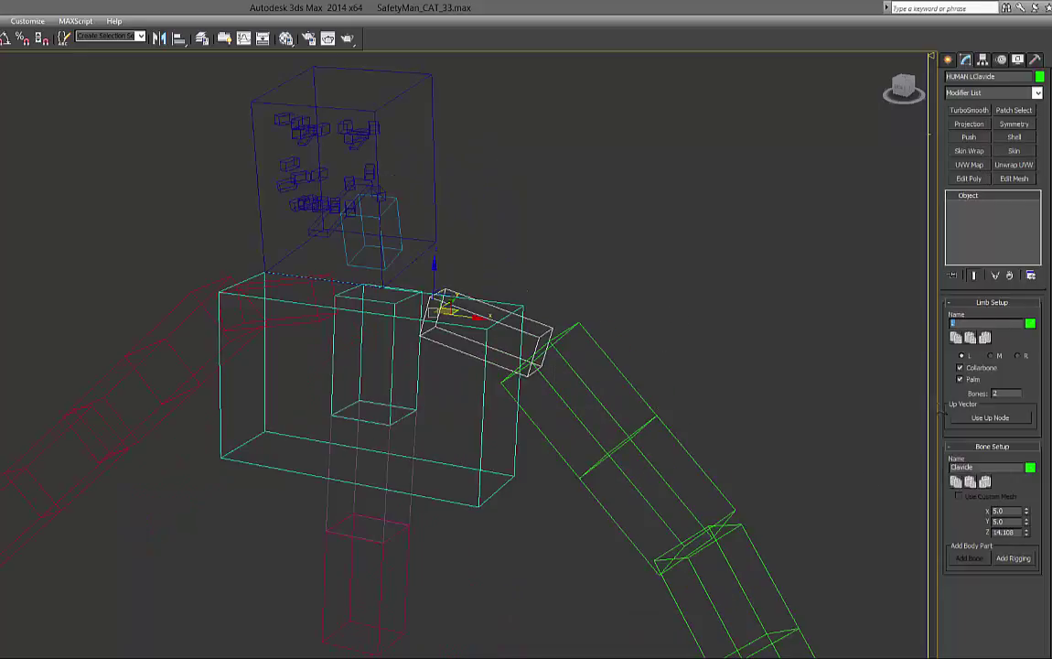
pyautogui.press('BackSpace')
pyautogui.moveTo(1004, 77); pyautogui.dragTo(947, 77)
pyautogui.keyDown('alt'); pyautogui.moveTo(384, 382); pyautogui.dragTo(481, 406, button='middle'); pyautogui.keyUp('alt')
pyautogui.click(700, 259)
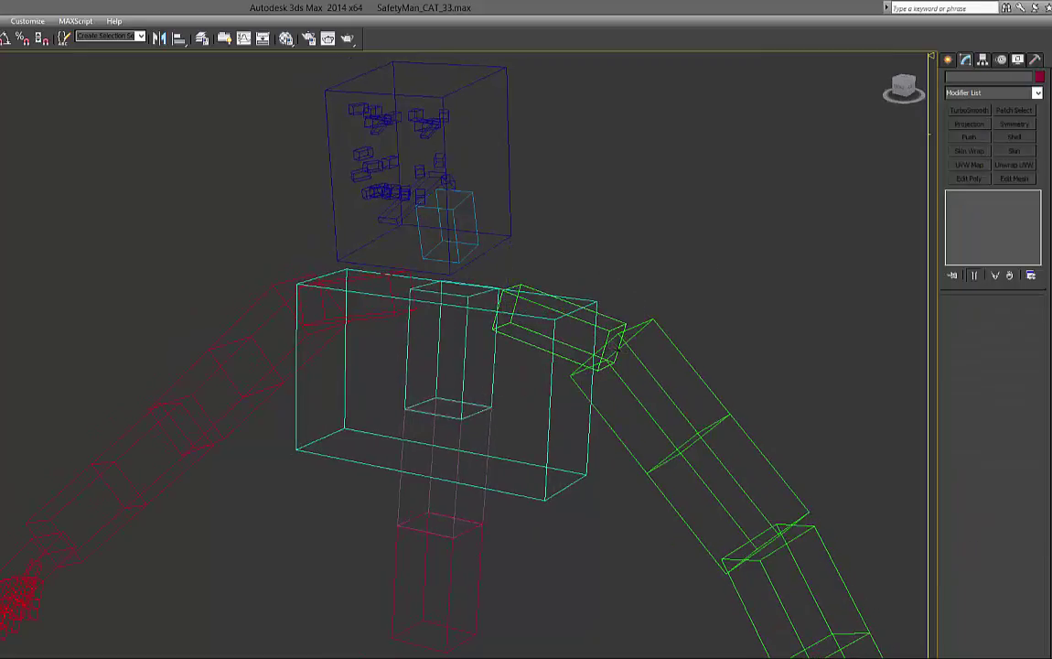
pyautogui.click(535, 302)
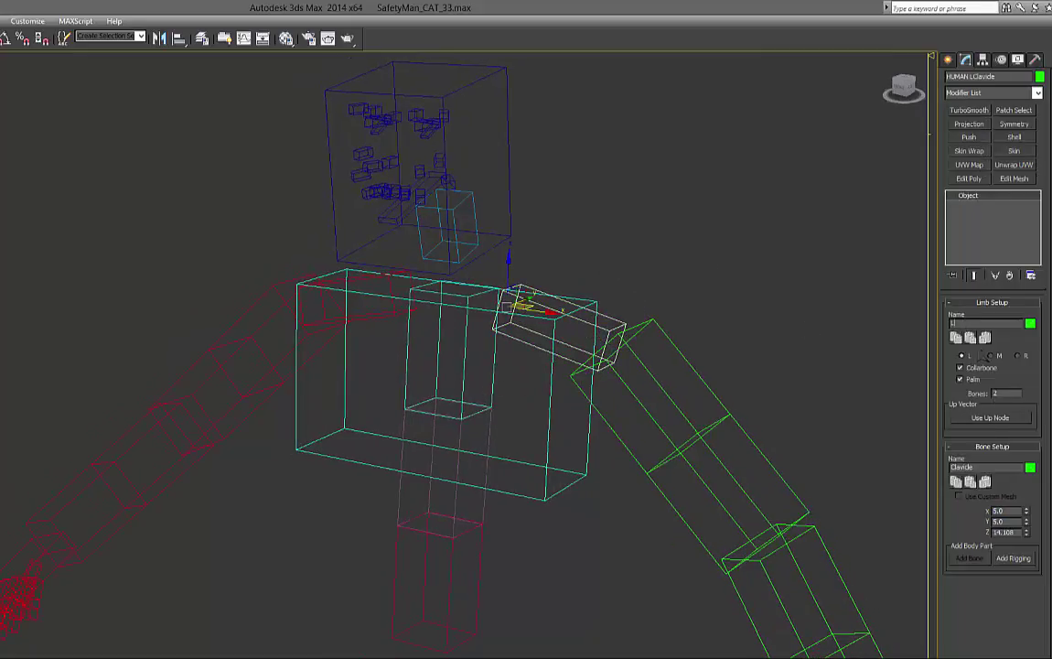
# Check the left clavicle's bone name against its full object name
pyautogui.moveTo(975, 468); pyautogui.dragTo(959, 468)
pyautogui.click(718, 284)
pyautogui.click(610, 320)
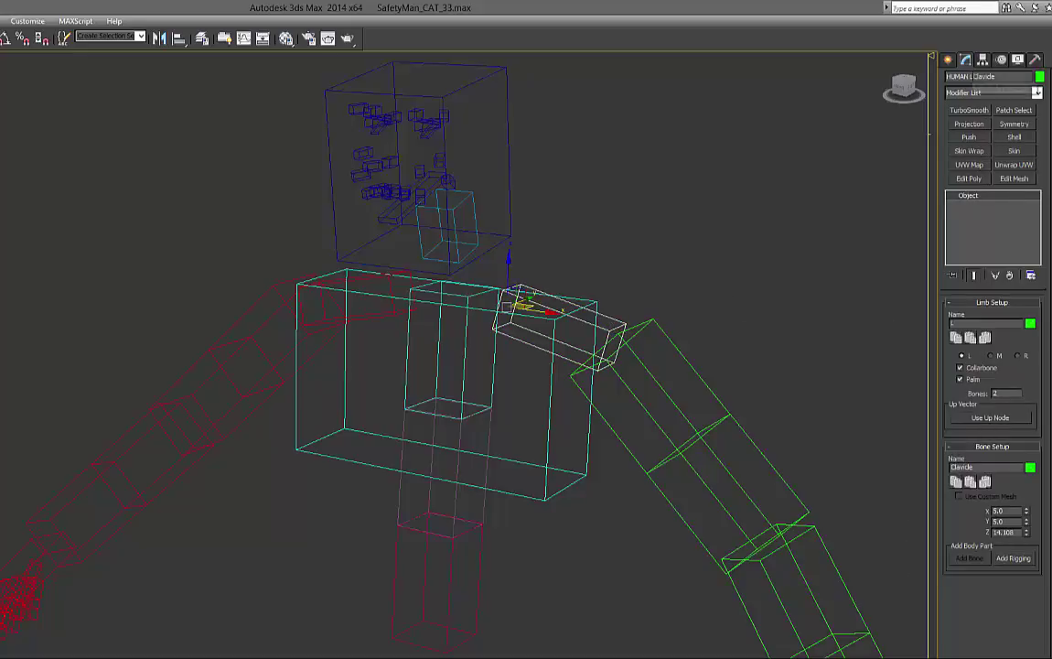
pyautogui.doubleClick(983, 77)
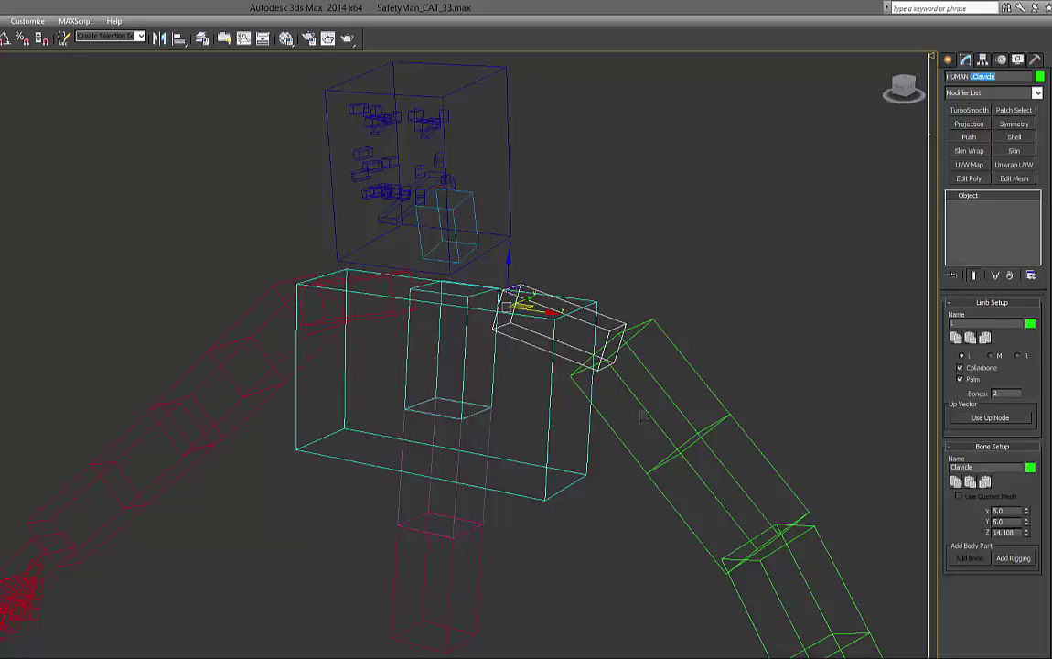
# Examine the bone and segment names of the left upper arm and both left forearm segments
pyautogui.click(606, 346)
pyautogui.moveTo(612, 427); pyautogui.dragTo(496, 371, button='middle')
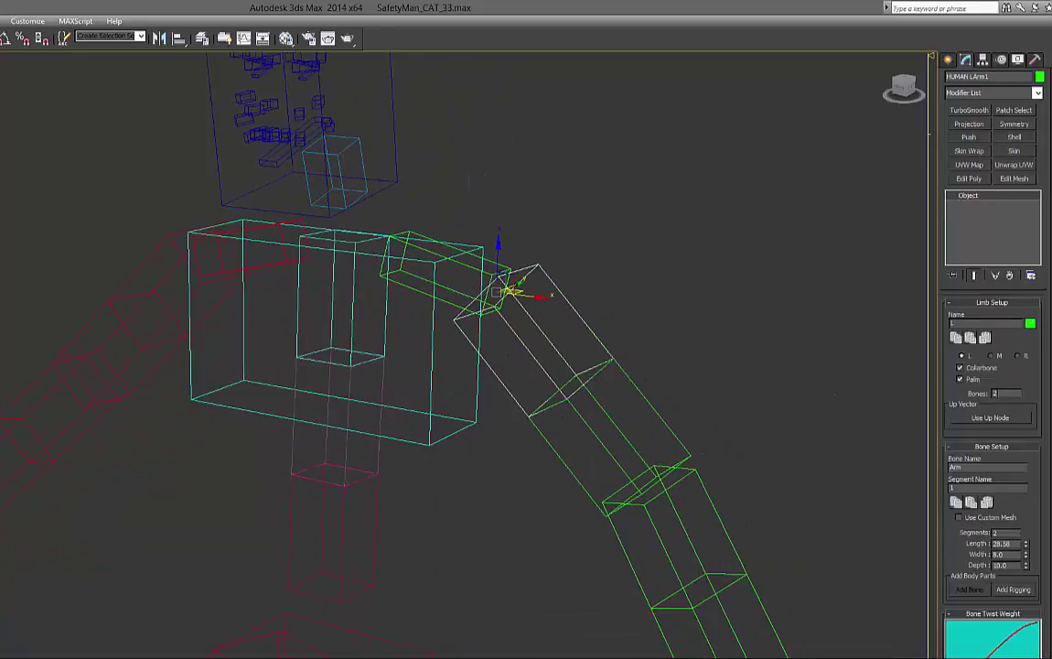
pyautogui.click(957, 467)
pyautogui.click(979, 487)
pyautogui.click(652, 407)
pyautogui.click(668, 476)
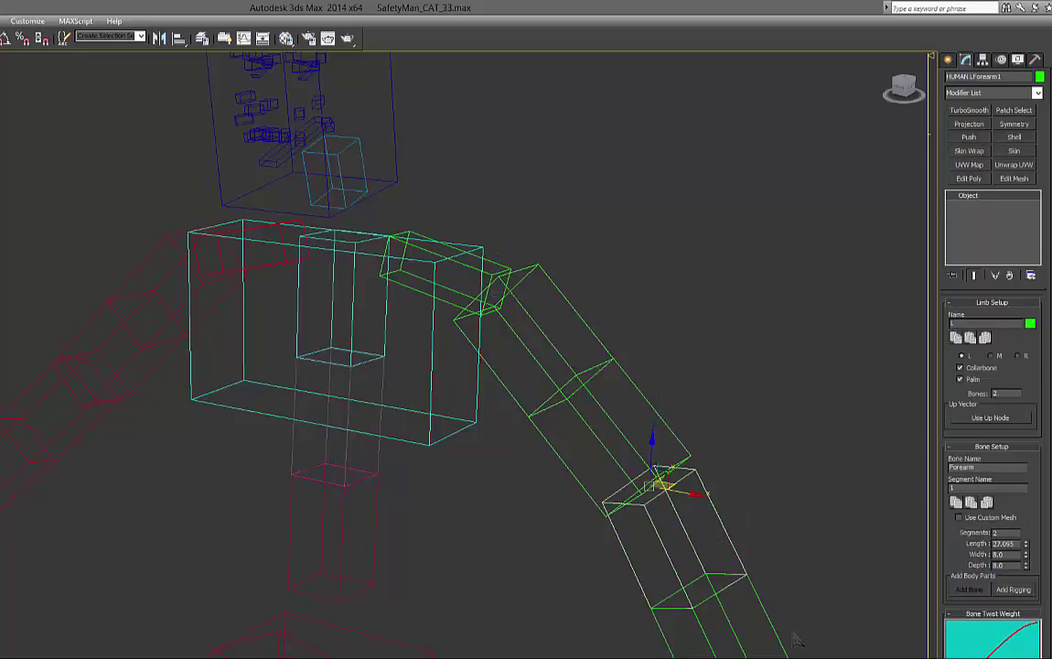
pyautogui.click(700, 581)
pyautogui.moveTo(700, 618); pyautogui.dragTo(691, 487, button='middle')
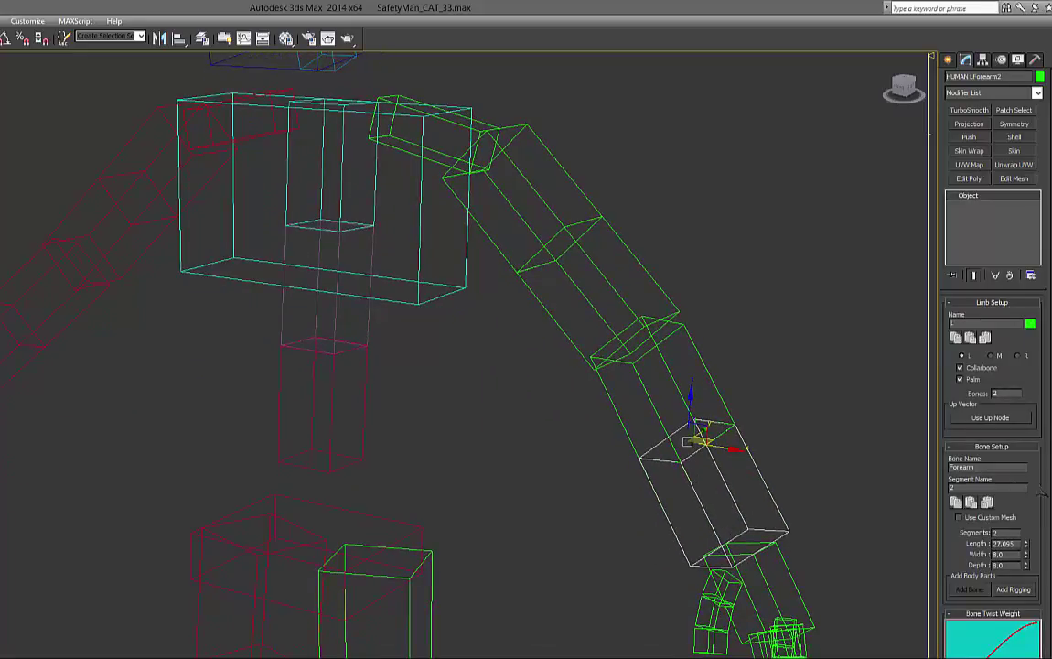
# Try wrist as the left forearm's bone name and reselect the arm segments to test it
pyautogui.moveTo(988, 468); pyautogui.dragTo(904, 492)
pyautogui.write('wrist')
pyautogui.press('Return')
pyautogui.click(549, 462)
pyautogui.click(751, 481)
pyautogui.click(842, 388)
pyautogui.click(765, 510)
pyautogui.click(785, 397)
pyautogui.click(768, 500)
# Compare the wrist naming on the upper and lower left forearm segments
pyautogui.moveTo(968, 468); pyautogui.dragTo(948, 468)
pyautogui.click(778, 377)
pyautogui.click(712, 379)
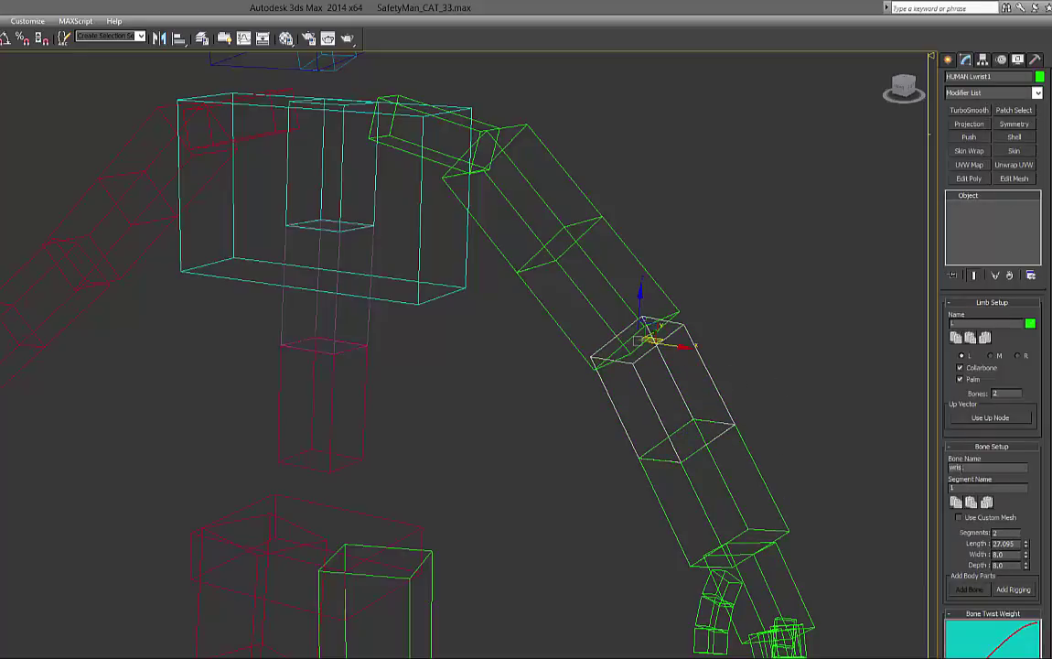
pyautogui.click(842, 450)
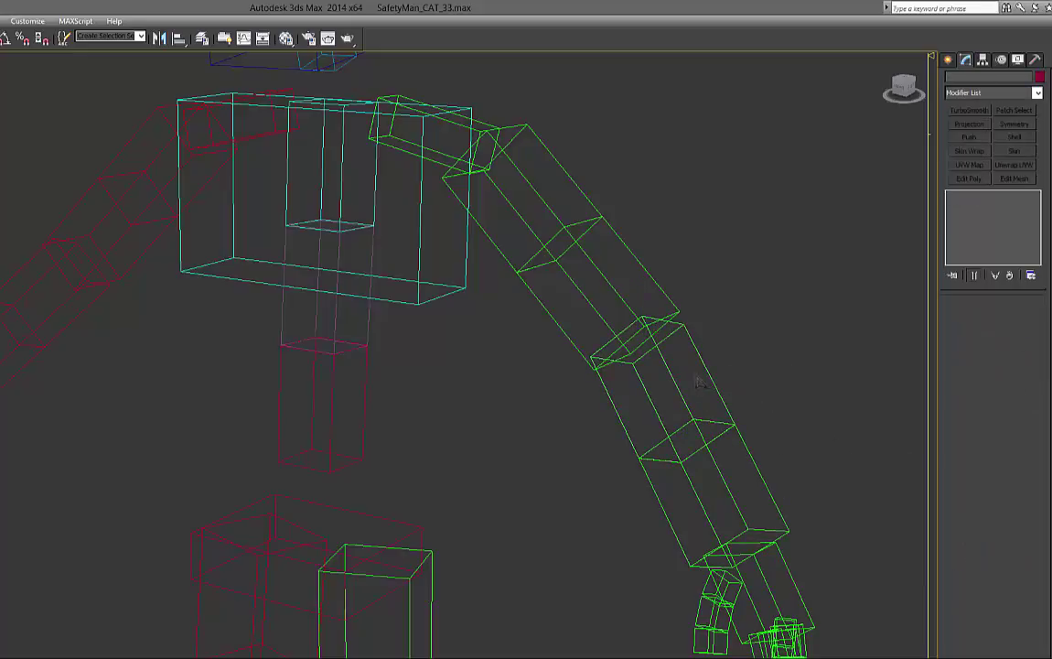
pyautogui.moveTo(704, 353); pyautogui.dragTo(703, 386)
pyautogui.moveTo(773, 460); pyautogui.dragTo(733, 471)
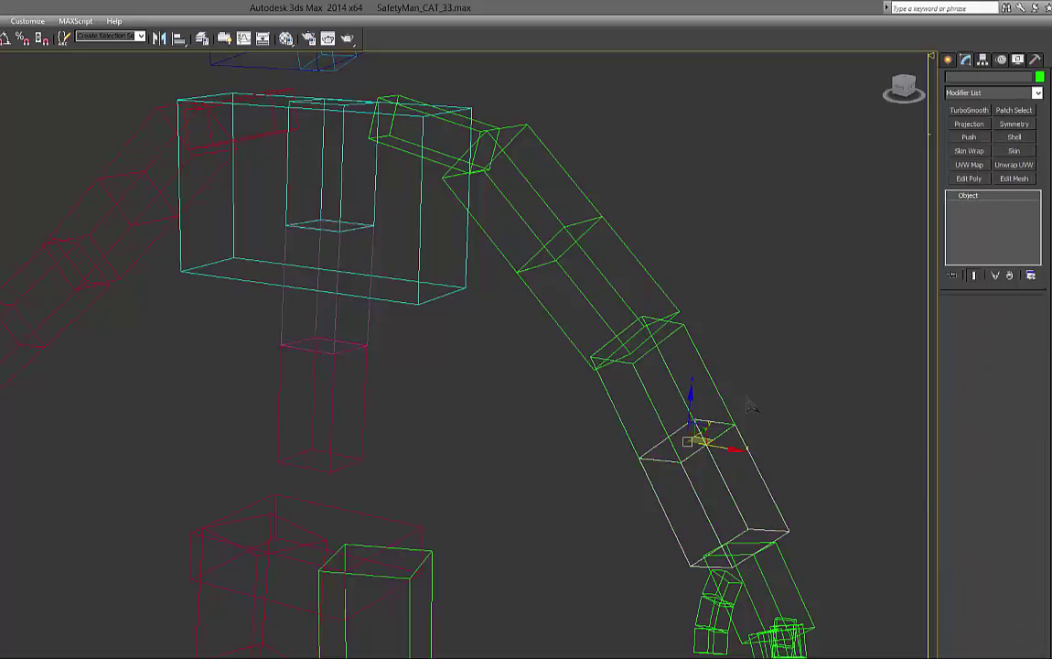
pyautogui.moveTo(745, 389)
pyautogui.mouseDown()
pyautogui.moveTo(700, 406)
pyautogui.moveTo(747, 400)
pyautogui.mouseUp()
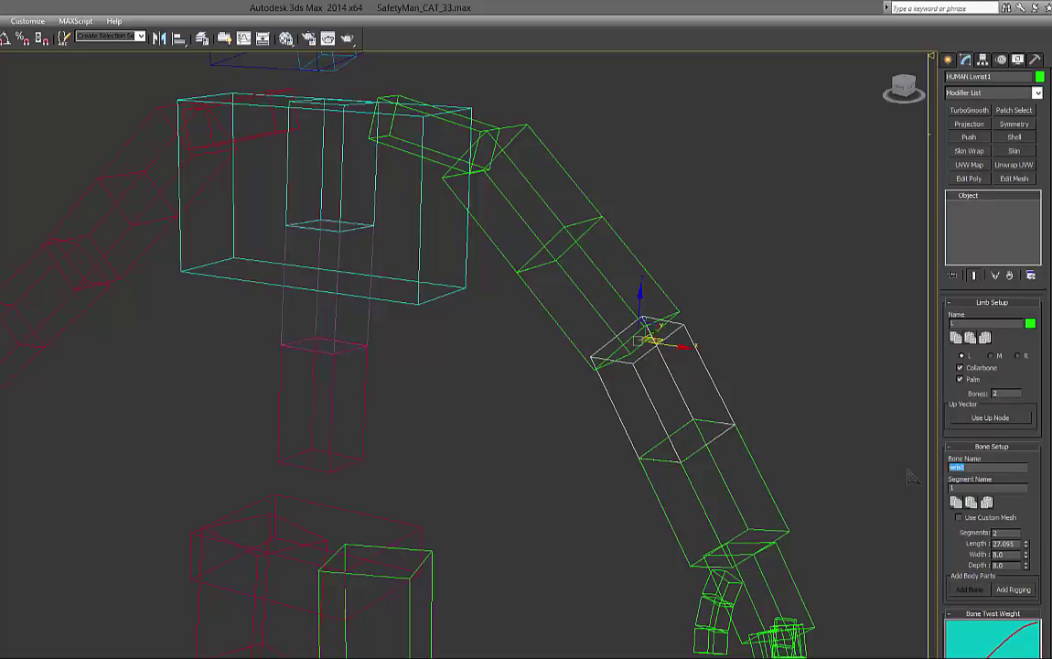
# Set the left forearm's bone name to foreArm and check the object name on the lower forearm segment
pyautogui.write('foreArm')
pyautogui.click(709, 335)
pyautogui.click(700, 343)
pyautogui.click(688, 442)
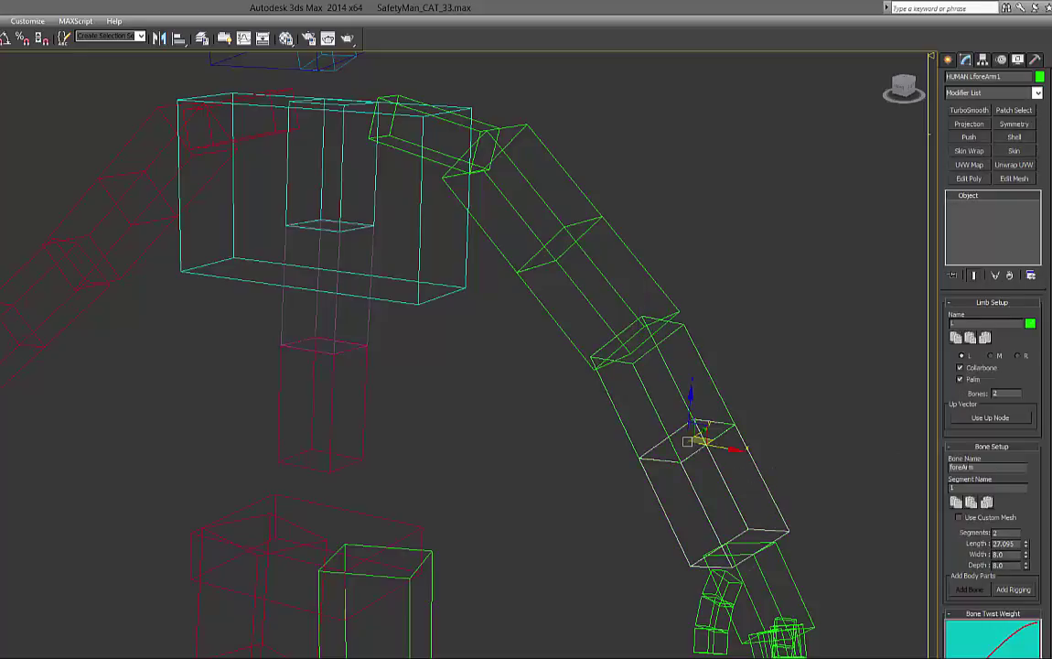
pyautogui.moveTo(971, 76); pyautogui.dragTo(1004, 77)
# Set the left upper arm's bone name to Bicep
pyautogui.click(580, 183)
pyautogui.moveTo(566, 234); pyautogui.dragTo(571, 368, button='middle')
pyautogui.click(659, 374)
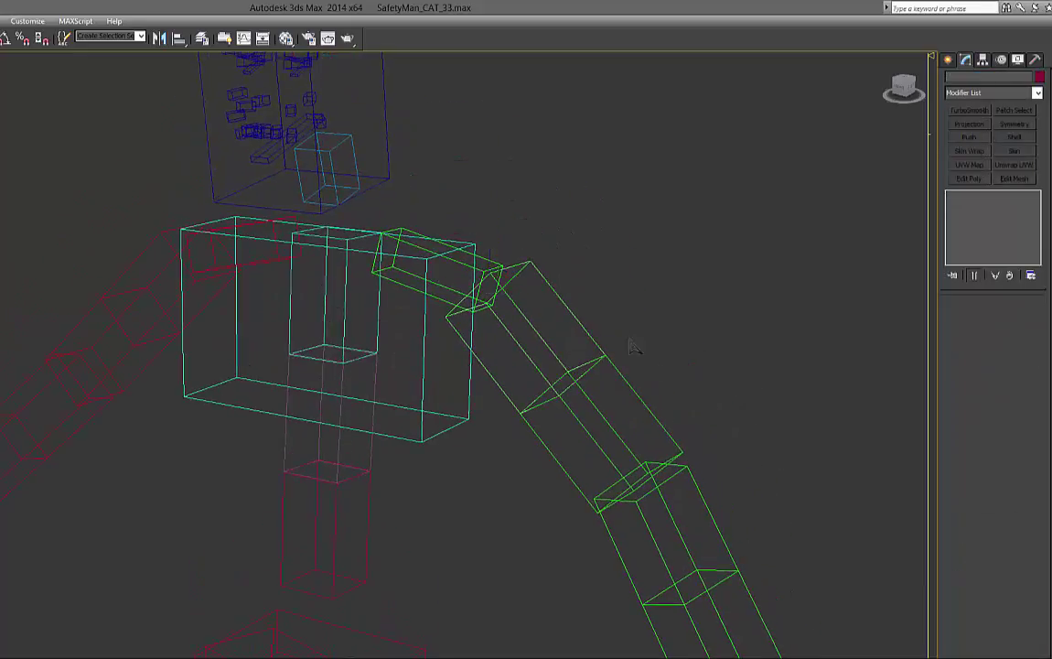
pyautogui.moveTo(588, 318); pyautogui.dragTo(564, 327)
pyautogui.click(677, 367)
pyautogui.moveTo(645, 378); pyautogui.dragTo(630, 394)
pyautogui.moveTo(599, 312); pyautogui.dragTo(574, 326)
pyautogui.doubleClick(956, 467)
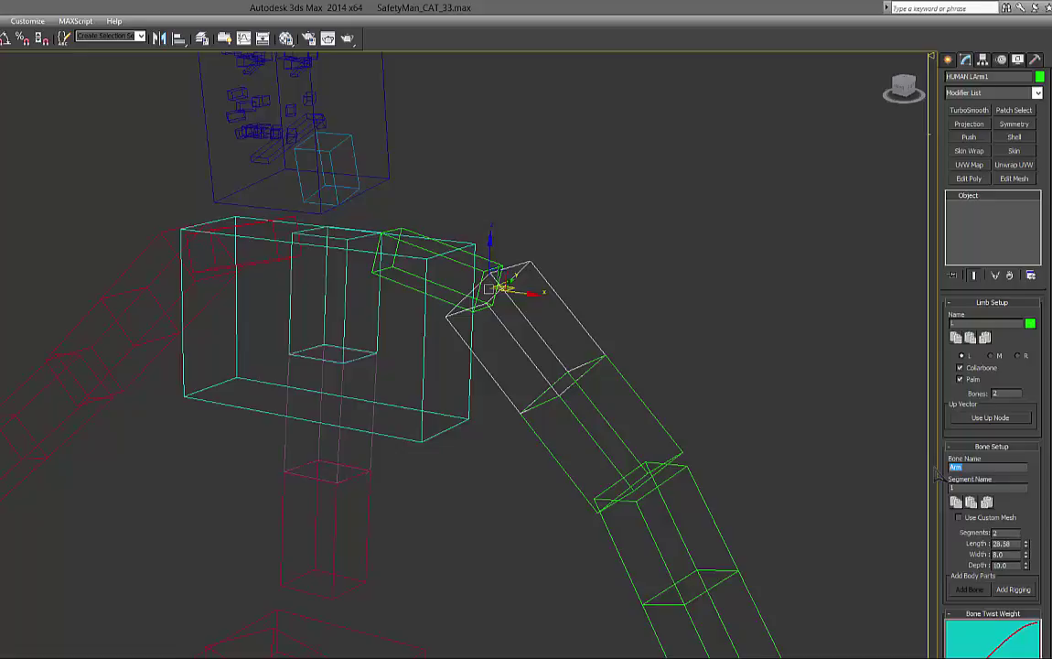
pyautogui.write('Bicep')
pyautogui.press('Return')
# Check the Bicep naming on both left upper arm segments
pyautogui.moveTo(611, 318); pyautogui.dragTo(615, 286, button='middle')
pyautogui.click(630, 266)
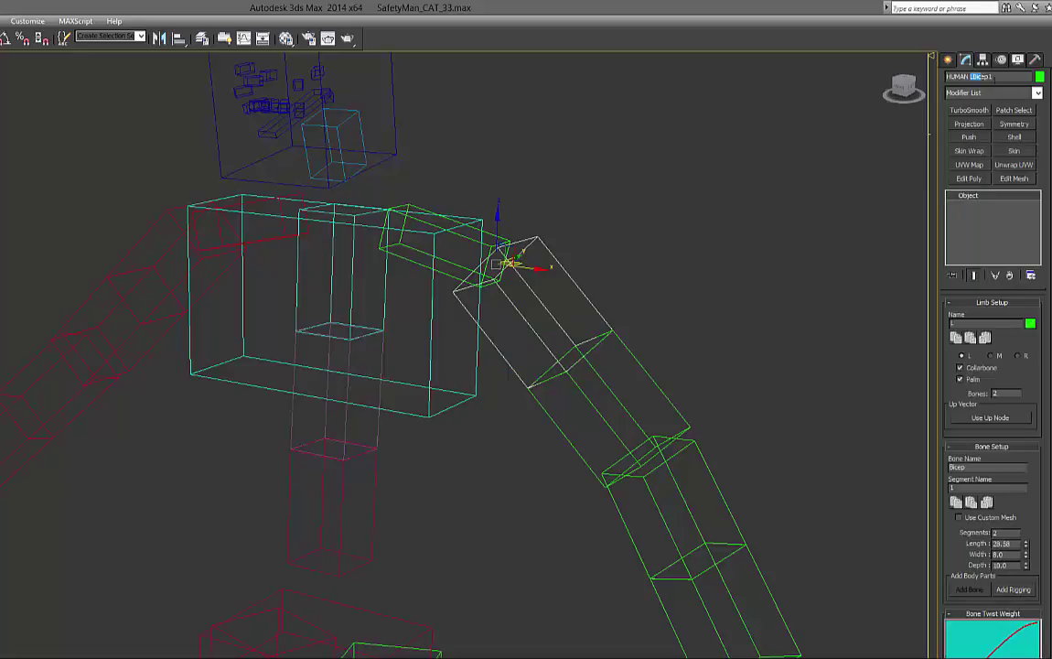
pyautogui.moveTo(667, 357); pyautogui.dragTo(634, 395)
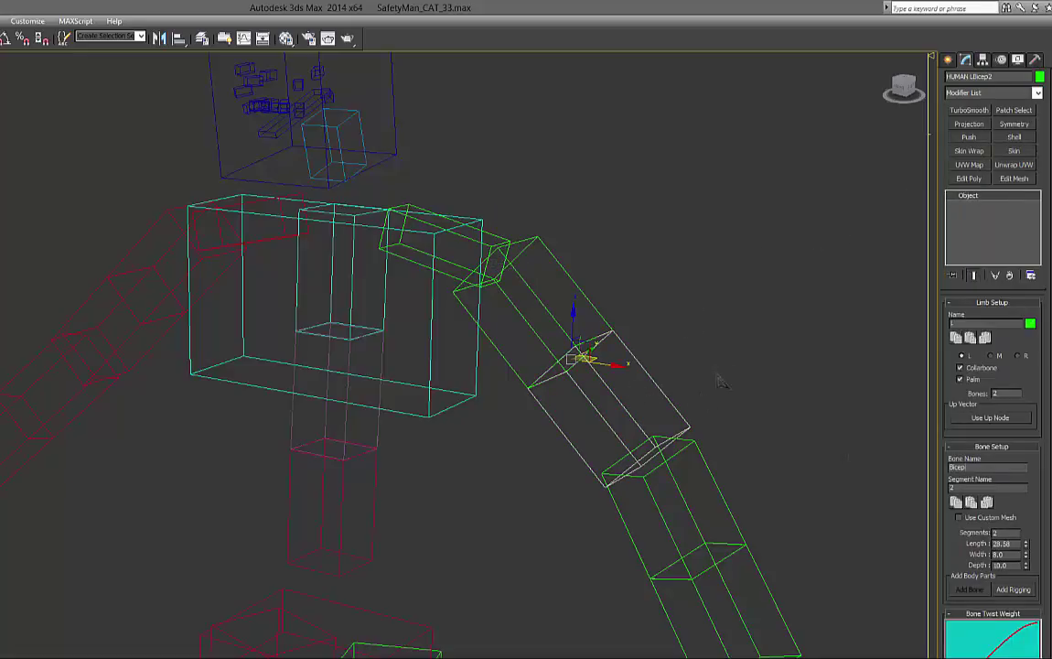
pyautogui.moveTo(648, 309); pyautogui.dragTo(590, 355)
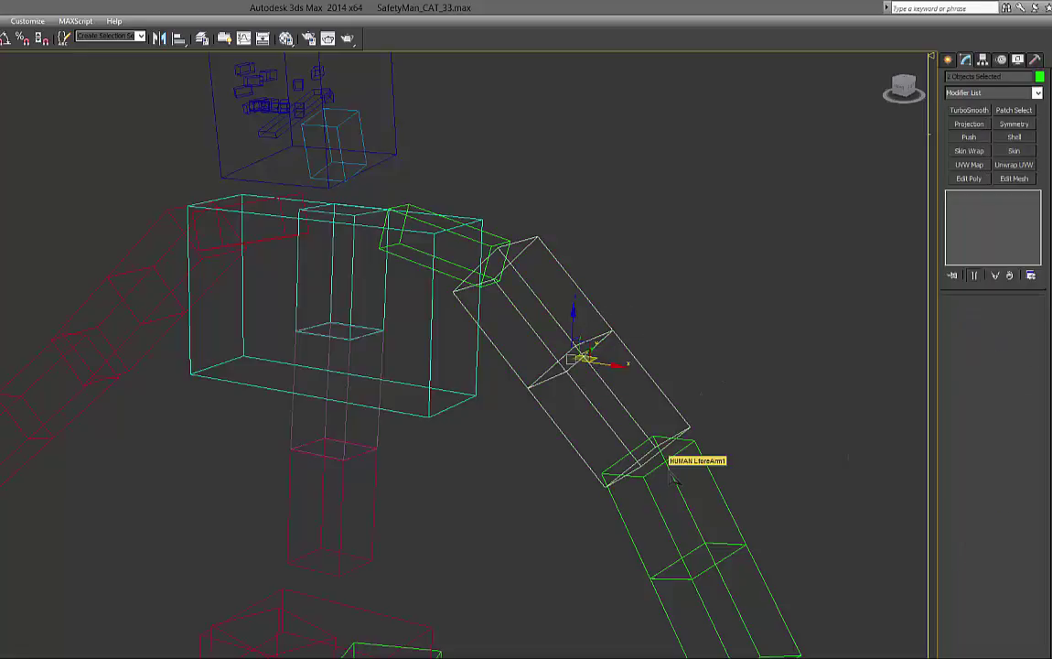
# Examine the bone name and spine name of the lowest spine bone and the one above it
pyautogui.moveTo(423, 427); pyautogui.dragTo(467, 470, button='middle')
pyautogui.moveTo(436, 510); pyautogui.dragTo(364, 546)
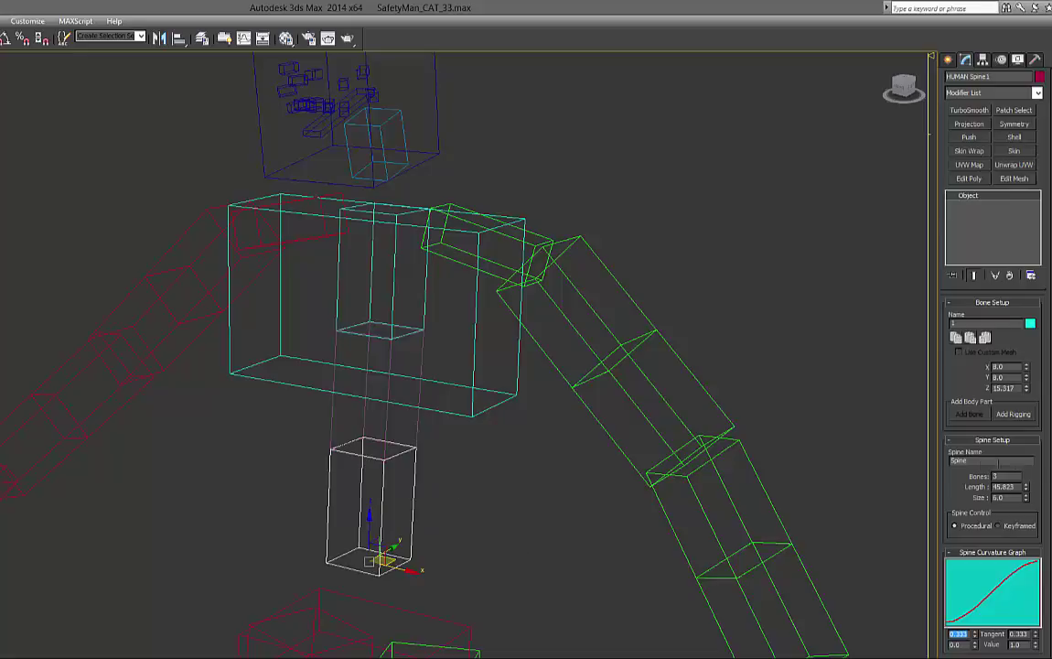
pyautogui.moveTo(576, 488); pyautogui.dragTo(564, 476, button='middle')
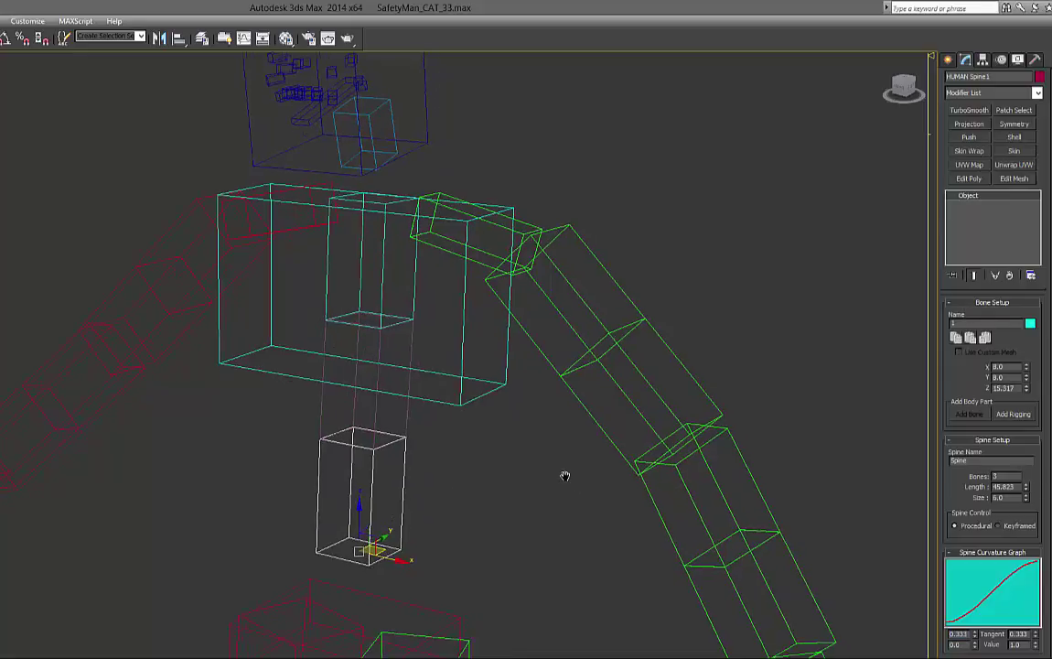
pyautogui.click(530, 519)
pyautogui.moveTo(455, 486); pyautogui.dragTo(345, 515)
pyautogui.click(958, 461)
pyautogui.moveTo(972, 461); pyautogui.dragTo(918, 463)
pyautogui.moveTo(966, 324); pyautogui.dragTo(918, 322)
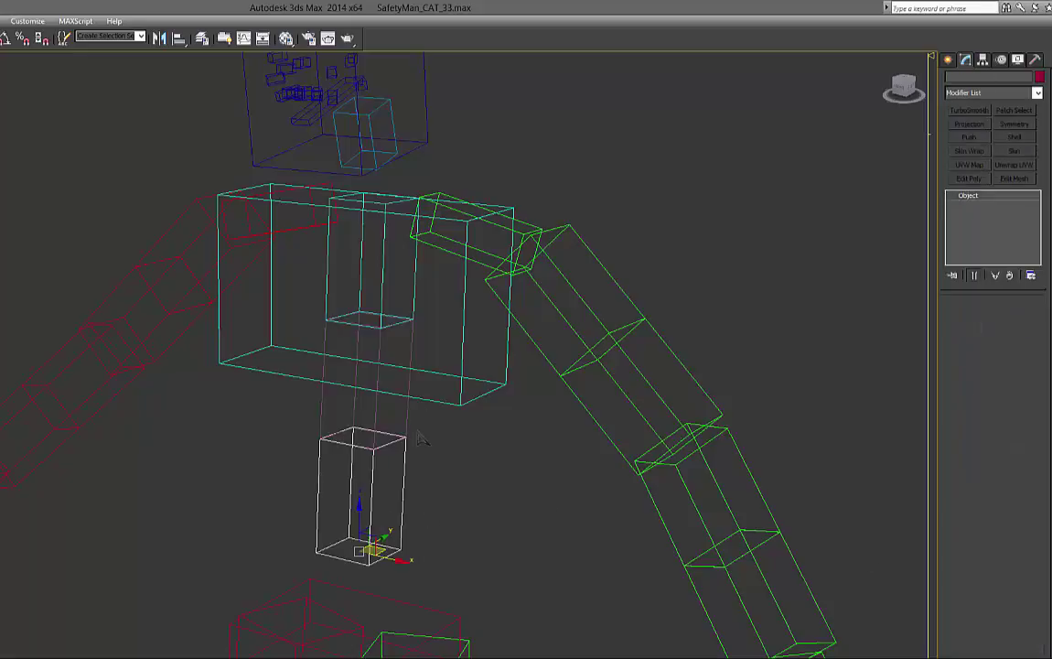
pyautogui.click(413, 397)
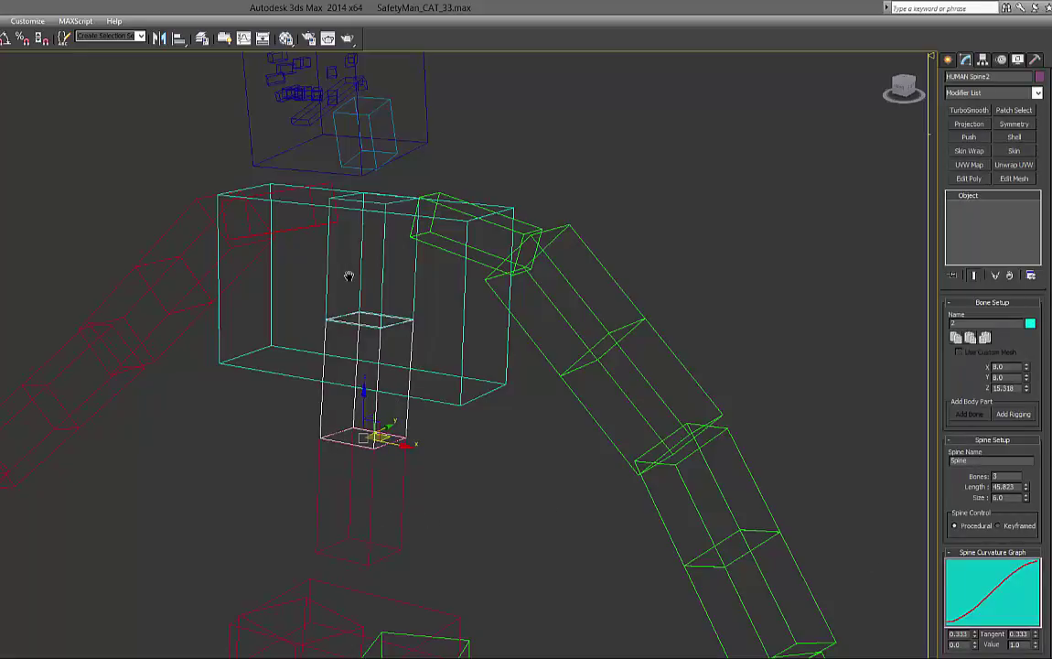
# Locate the jaw bone inside the head and try rotating it
pyautogui.moveTo(349, 288); pyautogui.dragTo(420, 391, button='middle')
pyautogui.click(327, 314)
pyautogui.scroll(8, 327, 315)
pyautogui.scroll(-4, 327, 318)
pyautogui.scroll(-2, 394, 365)
pyautogui.click(497, 334)
pyautogui.click(459, 322)
pyautogui.click(385, 470)
pyautogui.click(384, 468)
pyautogui.keyDown('alt'); pyautogui.moveTo(419, 474); pyautogui.dragTo(385, 412, button='middle'); pyautogui.keyUp('alt')
pyautogui.press('e')
pyautogui.moveTo(433, 395); pyautogui.dragTo(400, 418)
pyautogui.rightClick(400, 417)
# Check the jaw bone's full object name
pyautogui.keyDown('alt'); pyautogui.moveTo(397, 414); pyautogui.dragTo(523, 393, button='middle'); pyautogui.keyUp('alt')
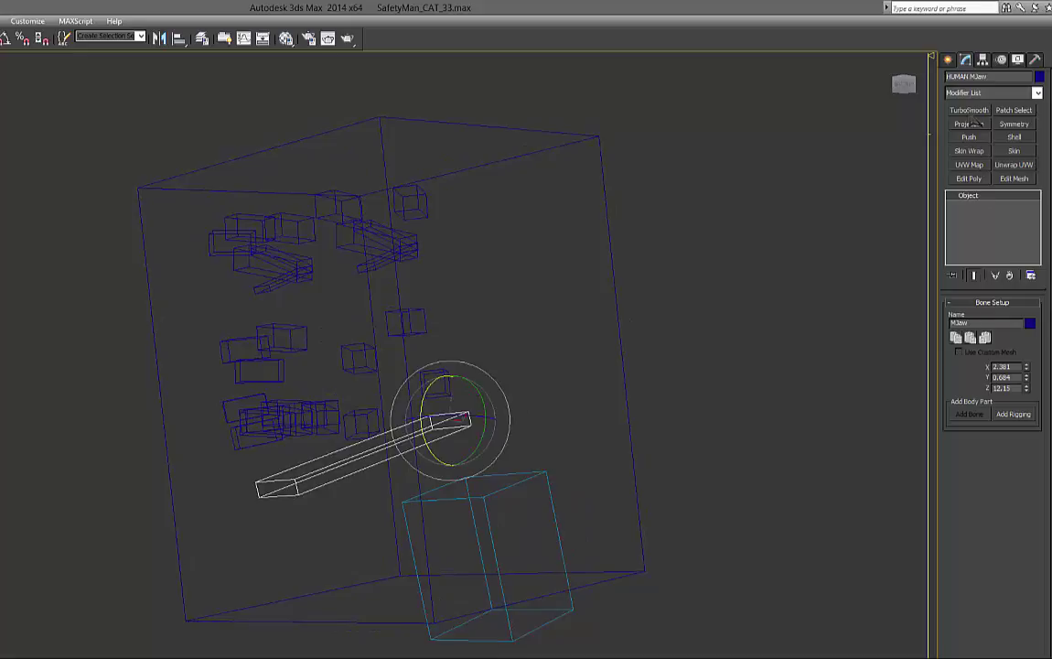
pyautogui.keyDown('alt'); pyautogui.moveTo(371, 391); pyautogui.dragTo(407, 441, button='middle'); pyautogui.keyUp('alt')
pyautogui.moveTo(999, 77); pyautogui.dragTo(948, 76)
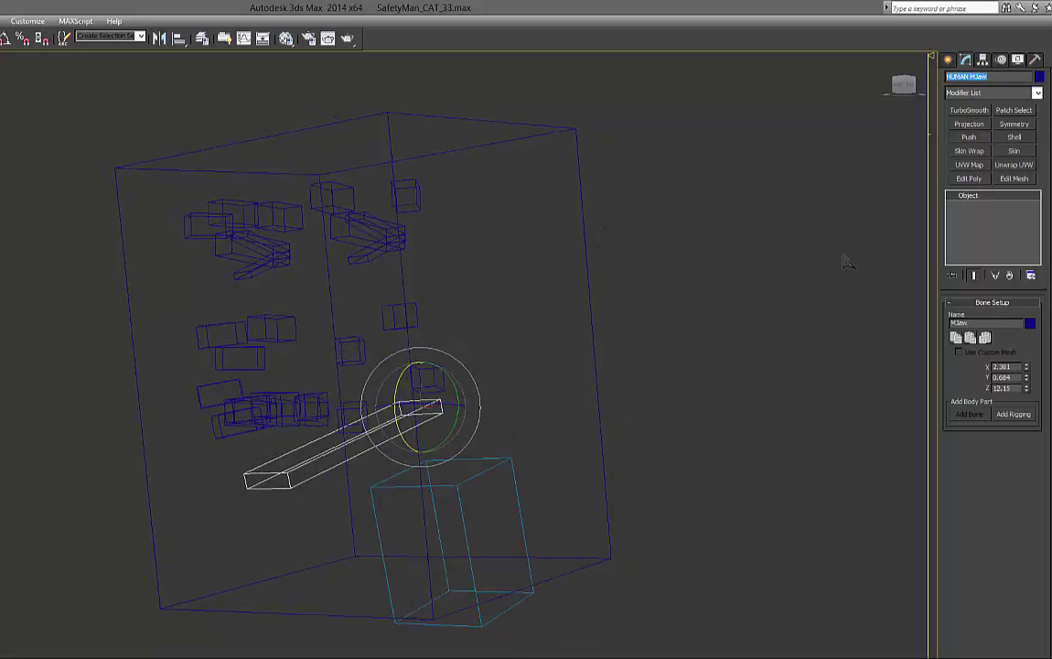
# Name the head's jaw bone MJaw in its bone setup
pyautogui.write('Jaw')
pyautogui.click(514, 422)
pyautogui.click(289, 488)
pyautogui.doubleClick(980, 323)
pyautogui.write('M')
pyautogui.click(477, 346)
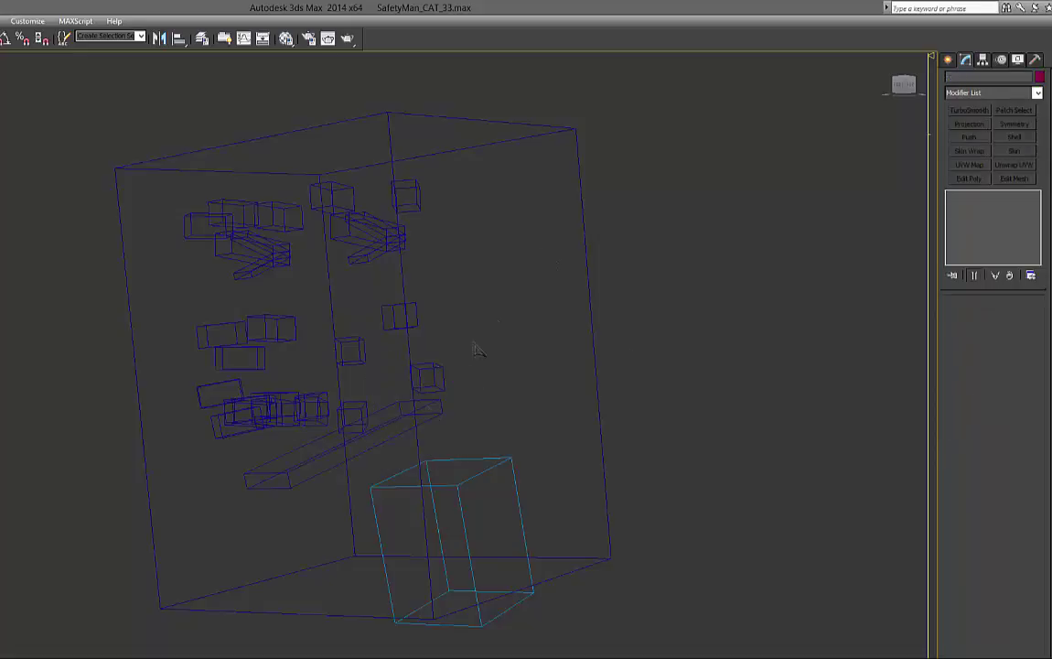
# Reselect the jaw bone and compare its bone name with its full object name
pyautogui.click(352, 437)
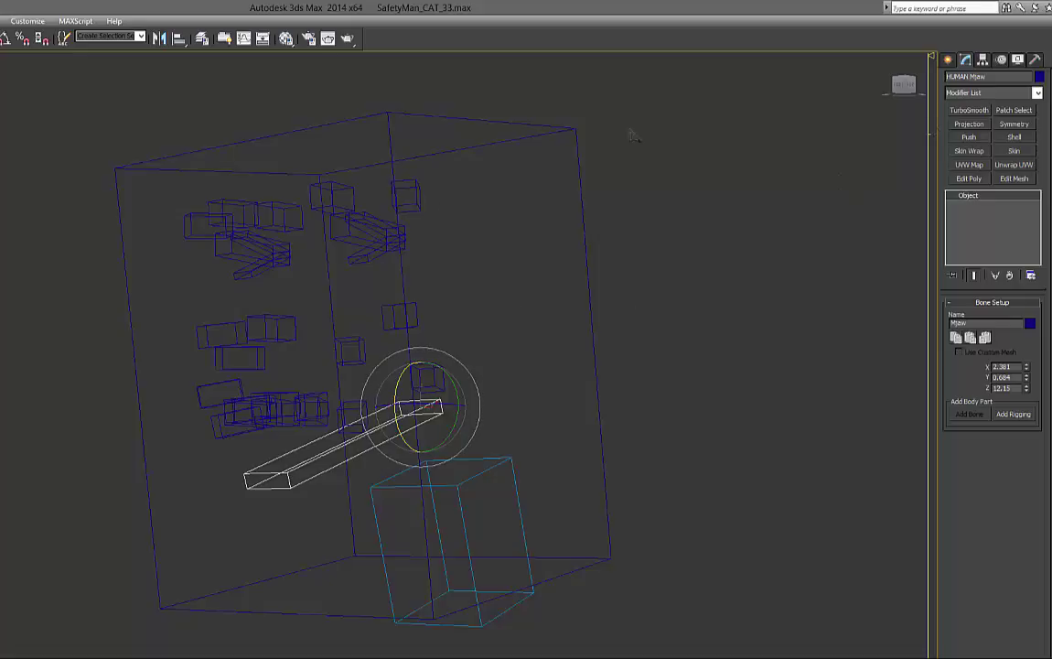
pyautogui.click(370, 446)
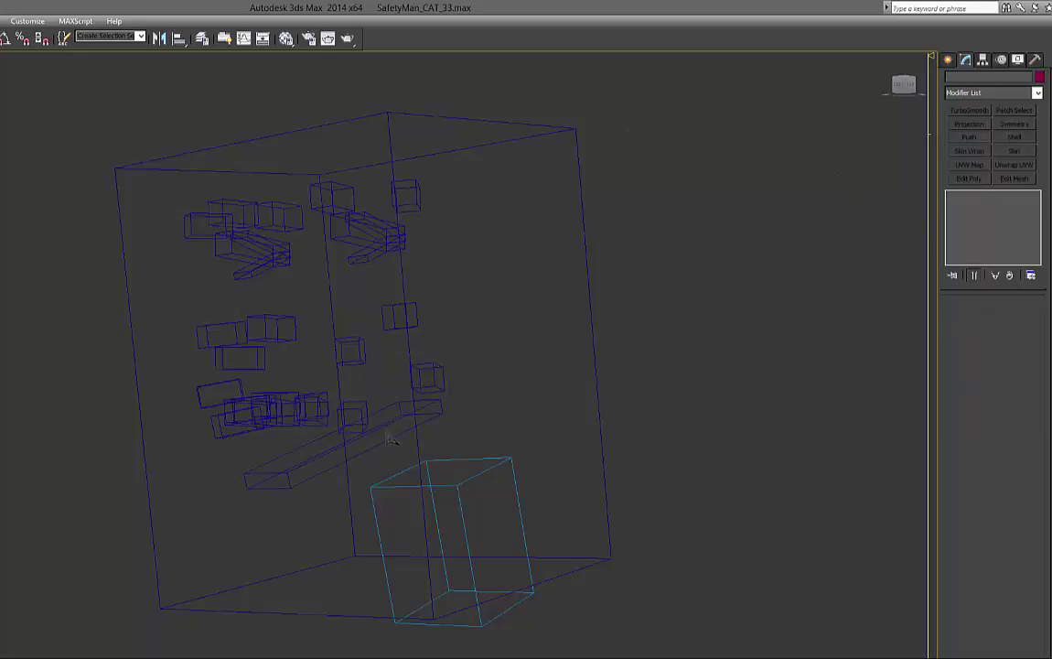
pyautogui.click(391, 436)
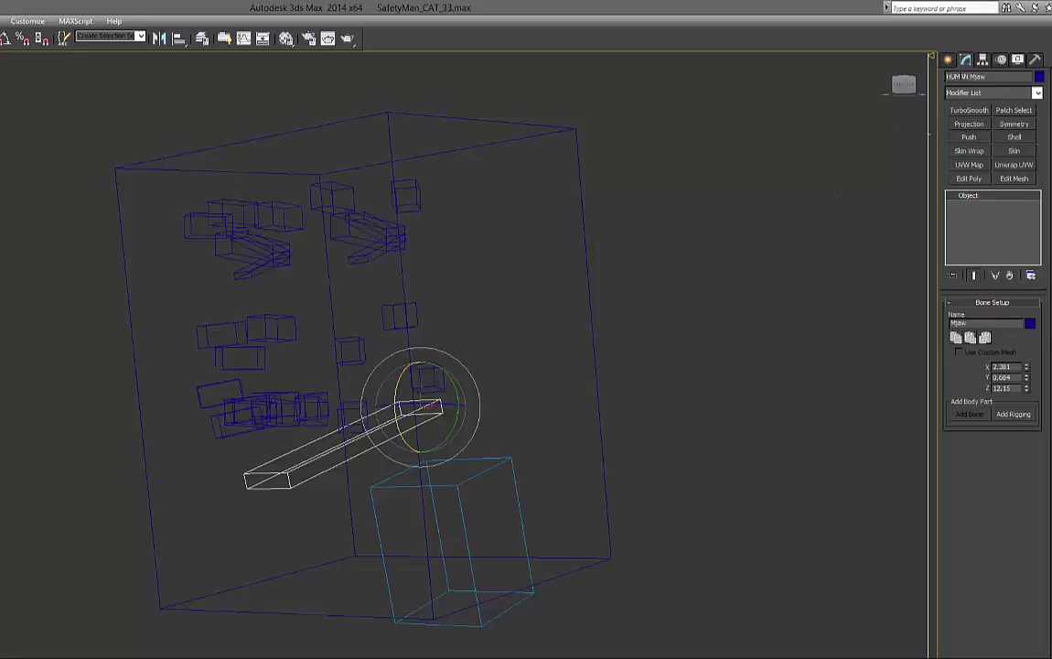
pyautogui.moveTo(972, 77); pyautogui.dragTo(836, 83)
pyautogui.click(708, 344)
# Examine the left eye bone's name and full object name
pyautogui.click(336, 232)
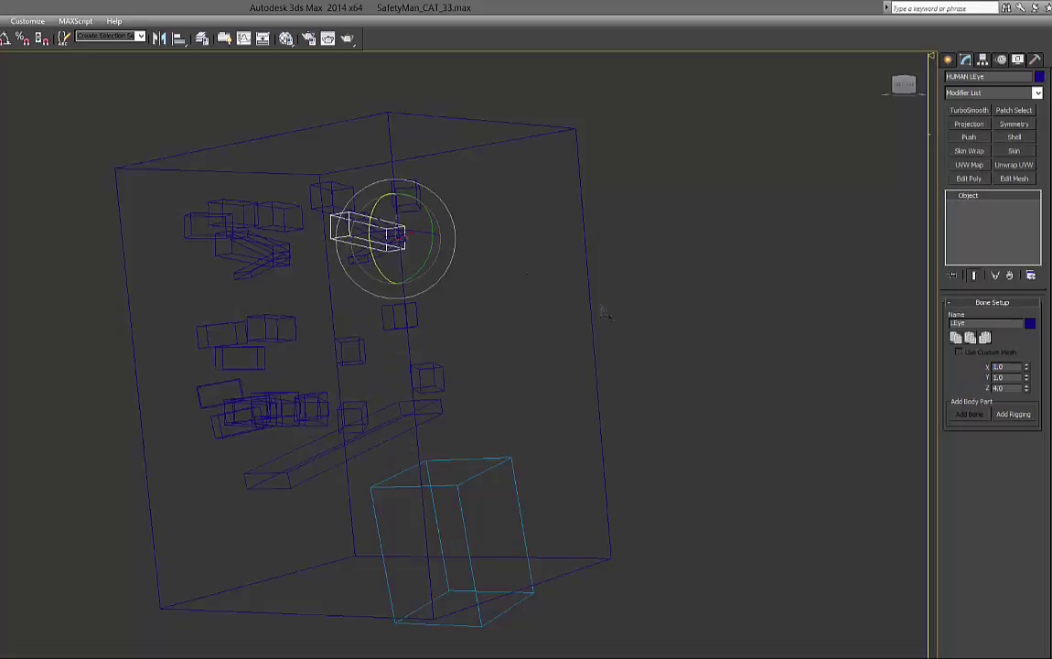
pyautogui.moveTo(612, 329); pyautogui.dragTo(634, 352, button='middle')
pyautogui.moveTo(972, 323); pyautogui.dragTo(893, 376)
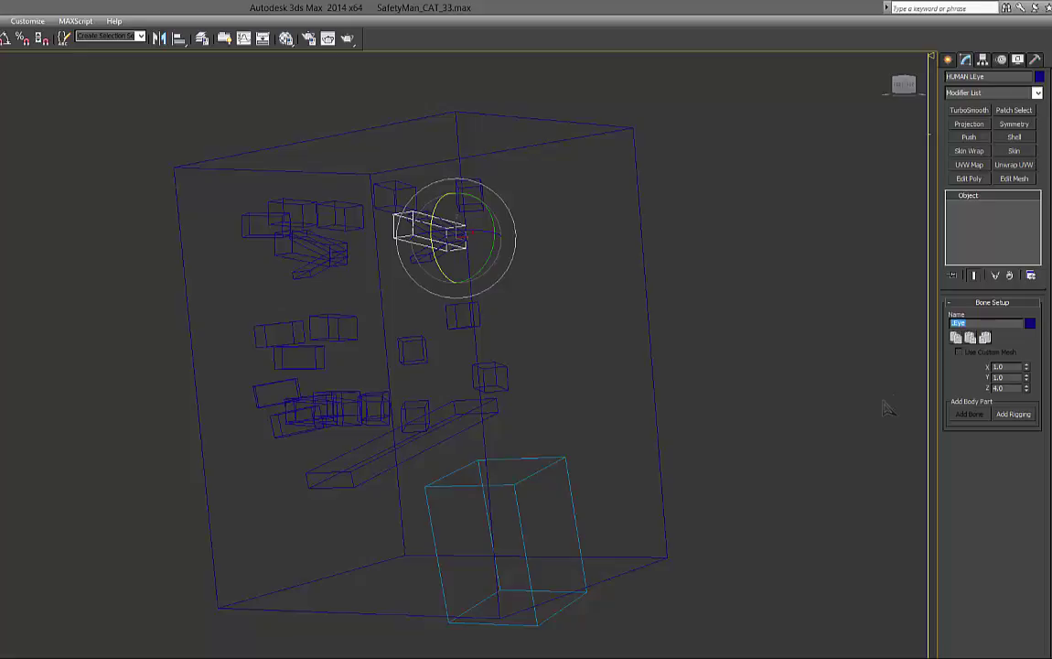
pyautogui.moveTo(991, 77); pyautogui.dragTo(868, 75)
pyautogui.click(604, 276)
# Examine the neck bone's spine name and full object name
pyautogui.scroll(-3, 494, 468)
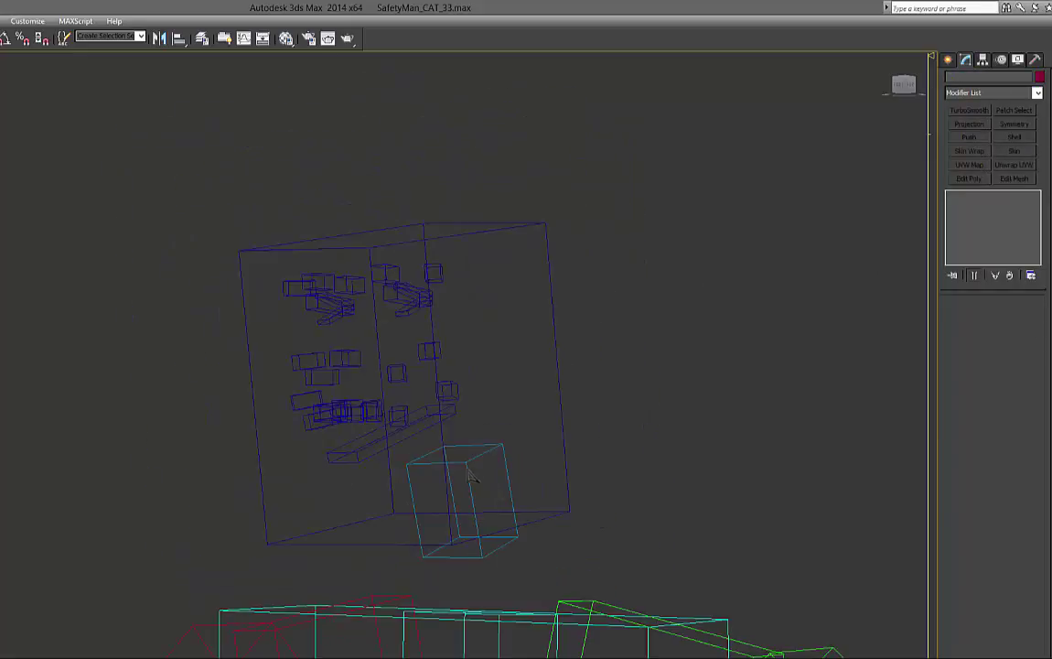
pyautogui.click(467, 475)
pyautogui.moveTo(577, 469); pyautogui.dragTo(560, 422, button='middle')
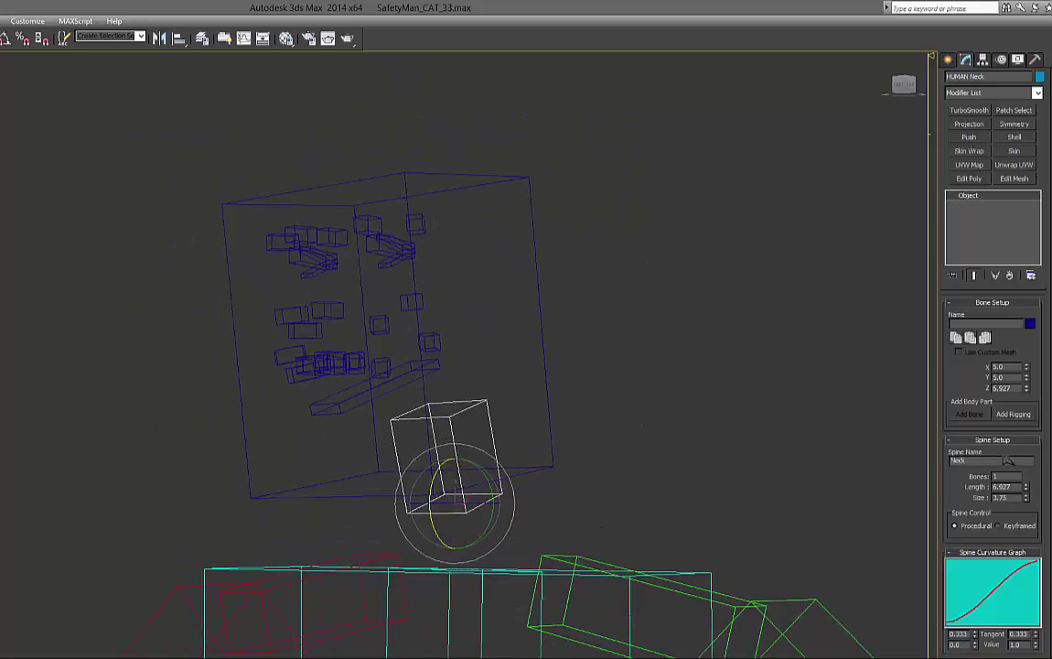
pyautogui.moveTo(506, 456); pyautogui.dragTo(522, 426, button='middle')
pyautogui.click(893, 418)
pyautogui.moveTo(980, 461); pyautogui.dragTo(891, 497)
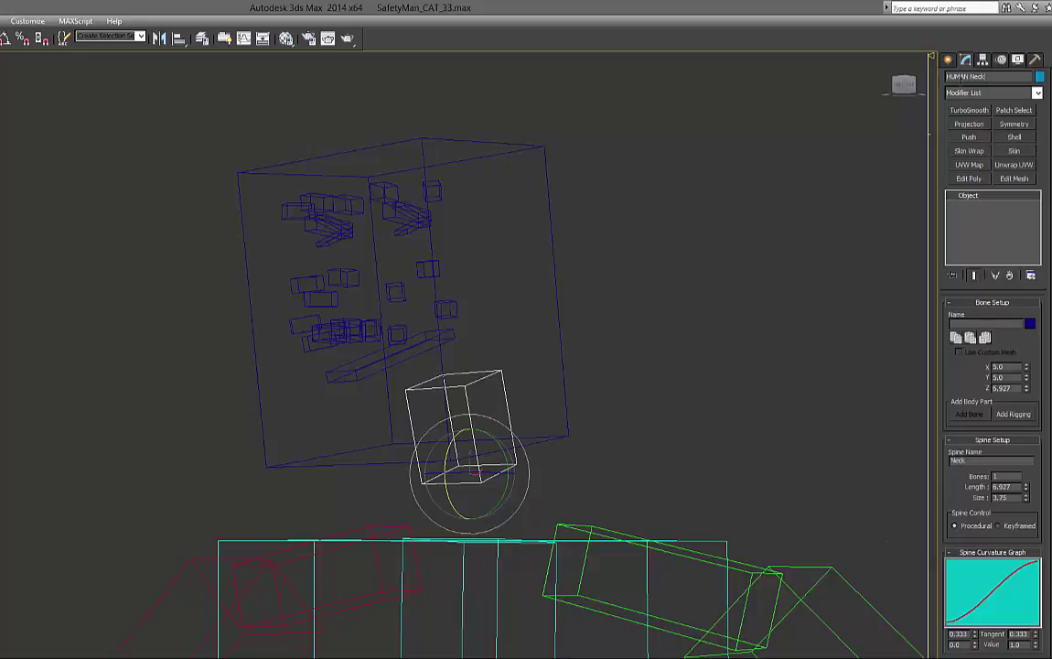
pyautogui.click(554, 476)
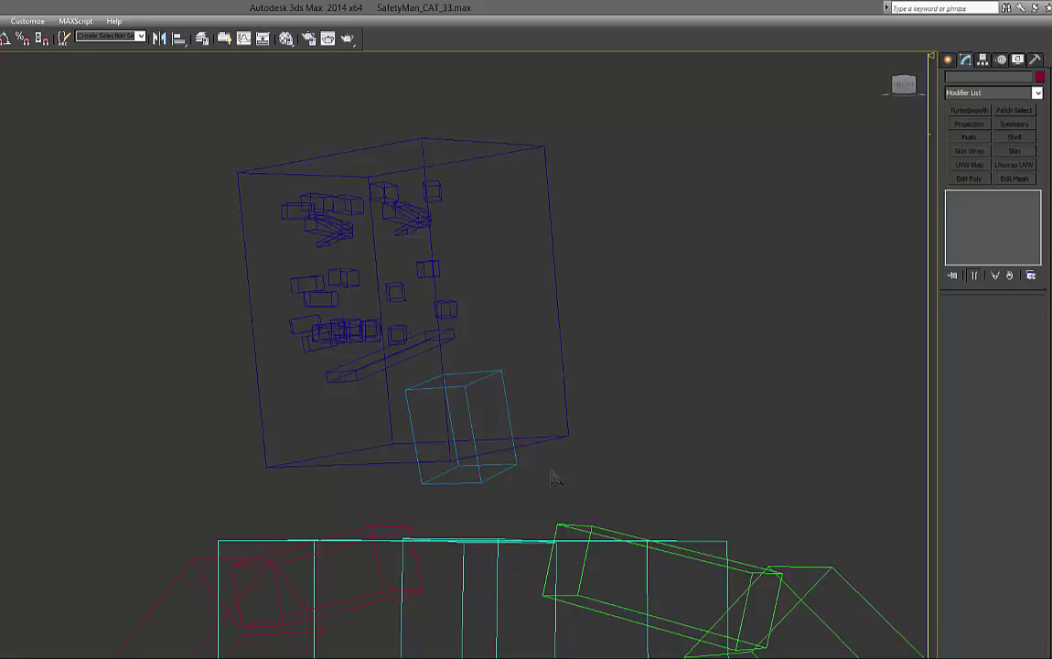
# View the rig from the lower spine and left arm to the upper legs
pyautogui.moveTo(454, 575); pyautogui.dragTo(409, 522, button='middle')
pyautogui.scroll(-3, 409, 606)
pyautogui.scroll(-2, 409, 605)
pyautogui.keyDown('alt'); pyautogui.moveTo(409, 606); pyautogui.dragTo(399, 443, button='middle'); pyautogui.keyUp('alt')
pyautogui.moveTo(399, 495); pyautogui.dragTo(369, 269, button='middle')
pyautogui.keyDown('alt'); pyautogui.moveTo(424, 578); pyautogui.dragTo(462, 523, button='middle'); pyautogui.keyUp('alt')
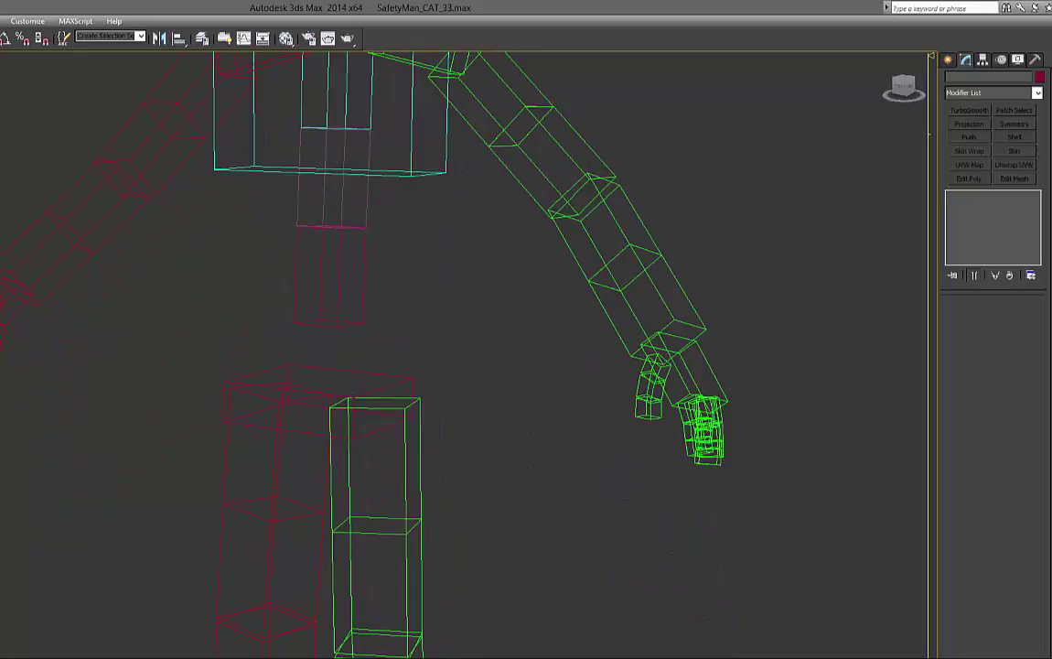